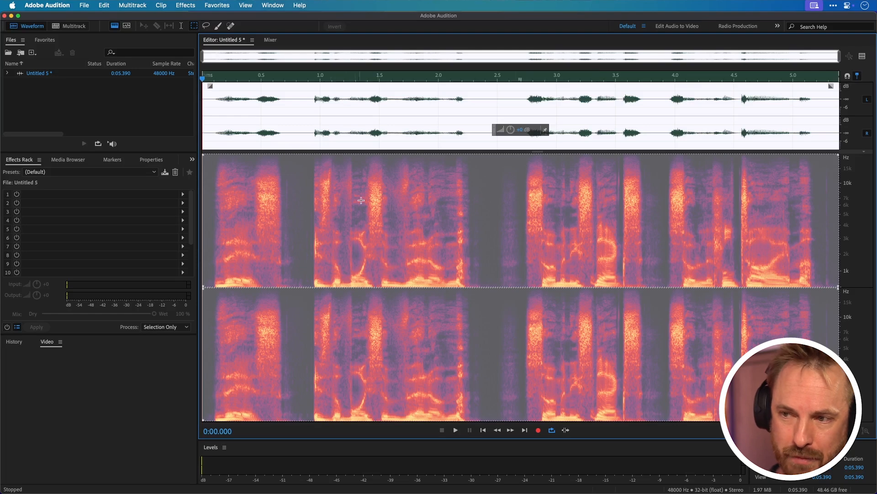
- Hide the spectral frequency display and amplify the entire voice recording
key(shift+d)
click(378, 195)
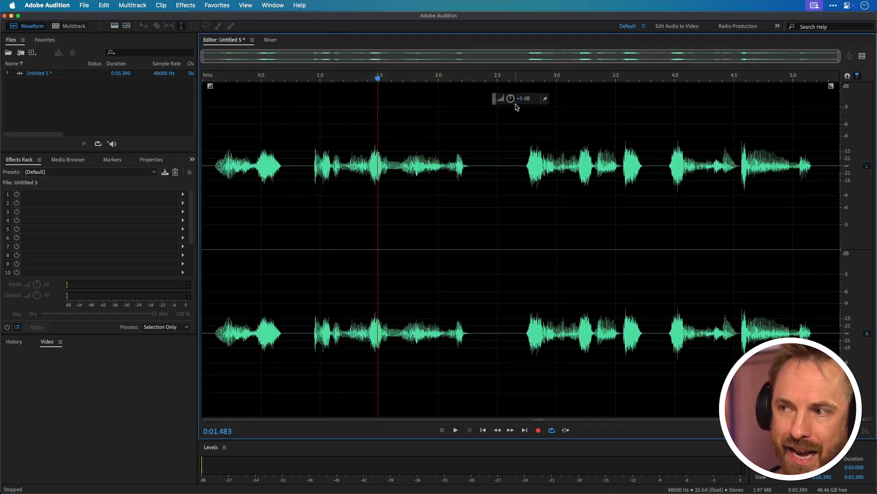
drag(512, 99, 525, 93)
double_click(300, 155)
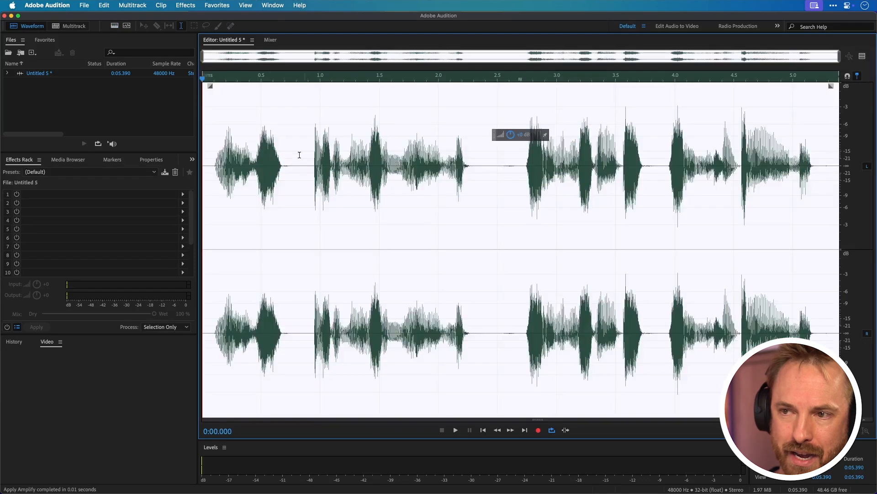
- Play back the amplified recording from near its start to check the level
click(219, 157)
key(space)
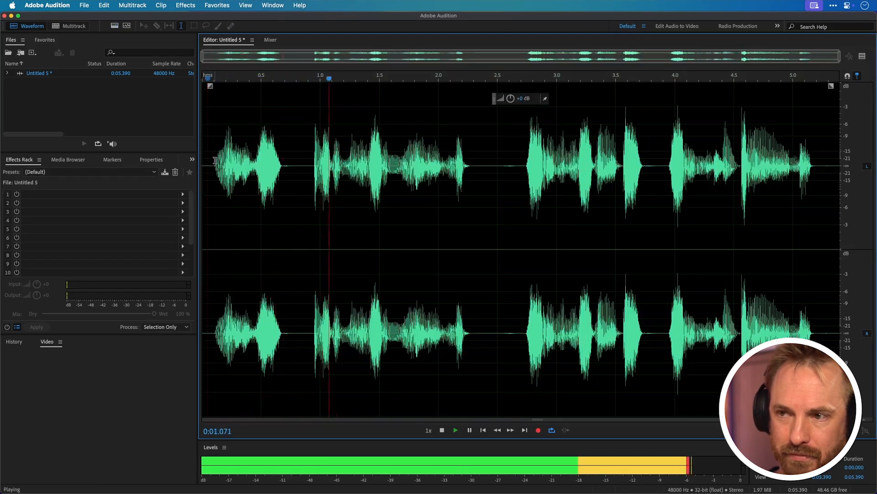
key(space)
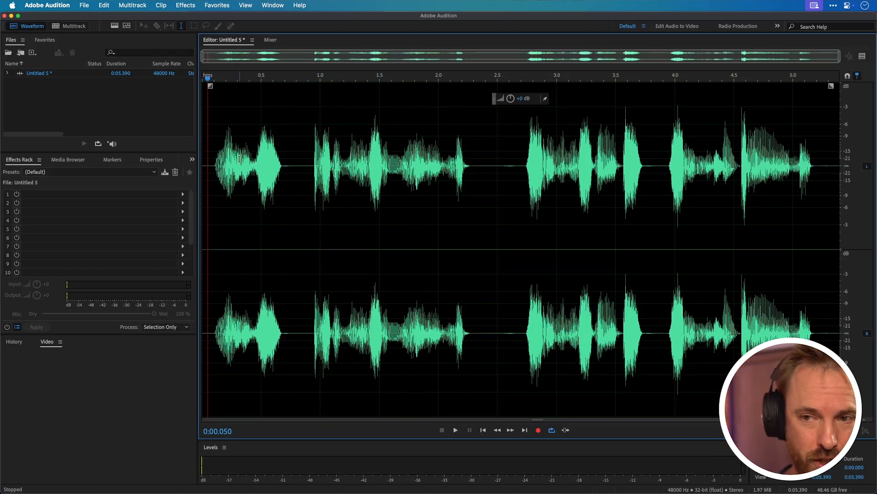
- Copy the entire recording into a new 48000 Hz stereo, 32-bit float audio file
key(super+a)
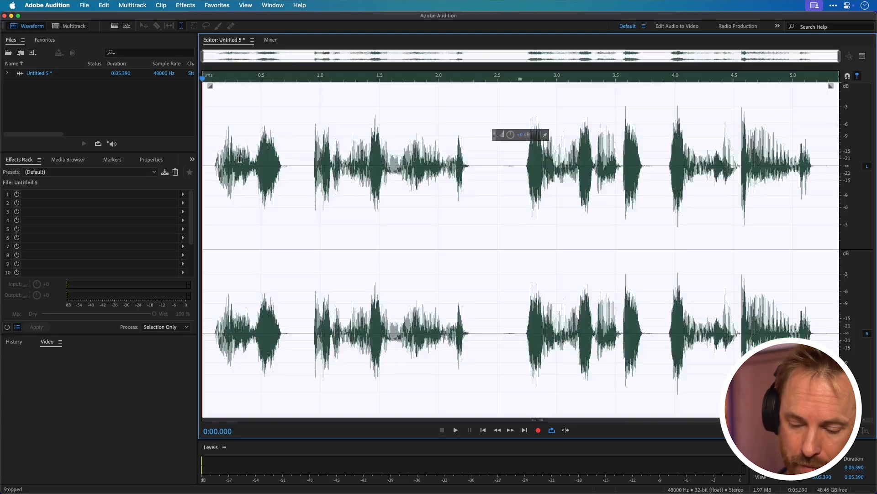
key(super+c)
key(super+shift+n)
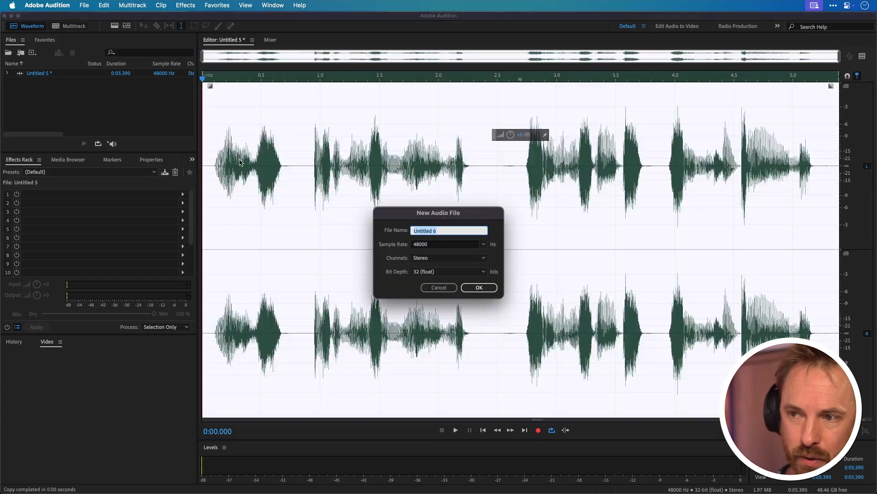
key(Return)
key(super+v)
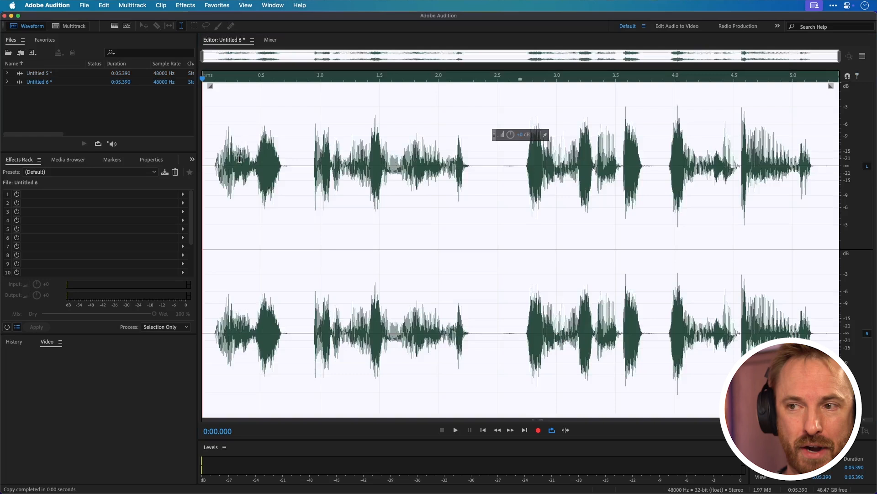
- Add the Pitch Shifter effect to rack slot 1 and load its (Default) preset
click(183, 193)
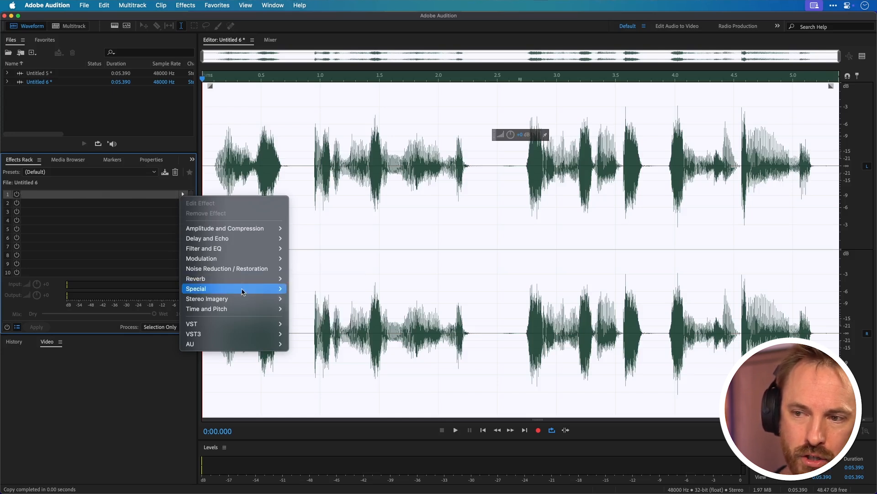
mouse_move(256, 308)
click(304, 318)
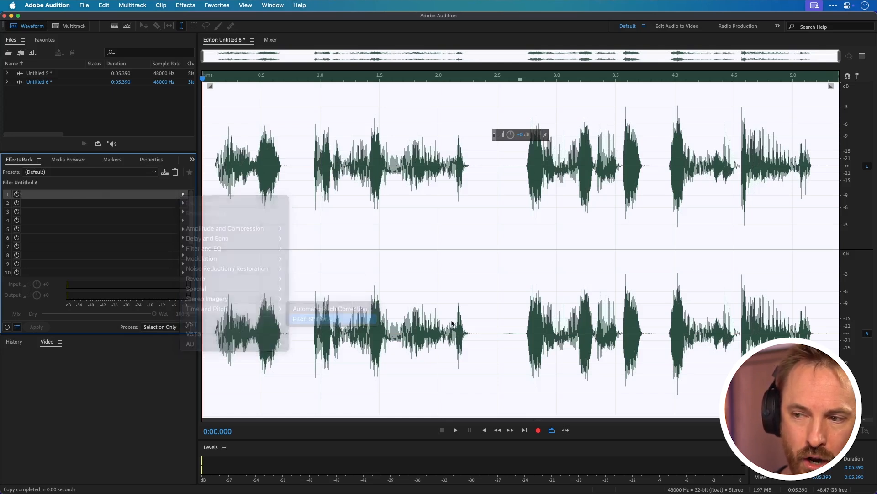
click(411, 172)
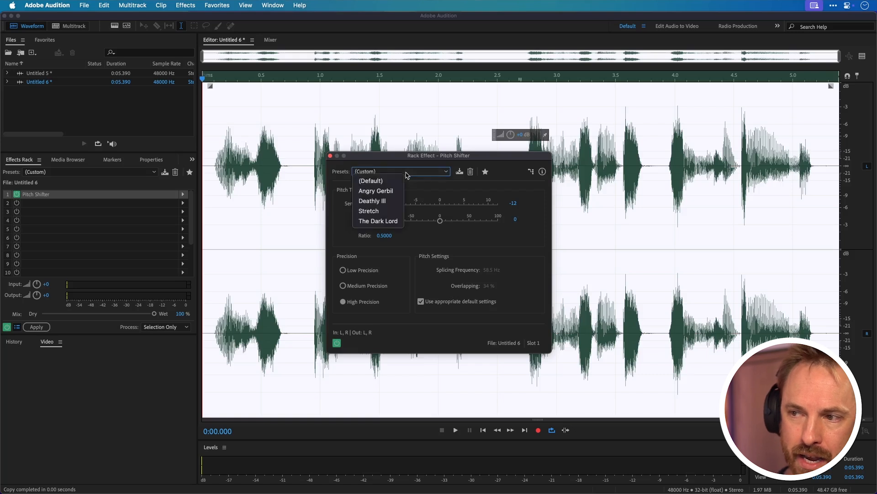
click(372, 177)
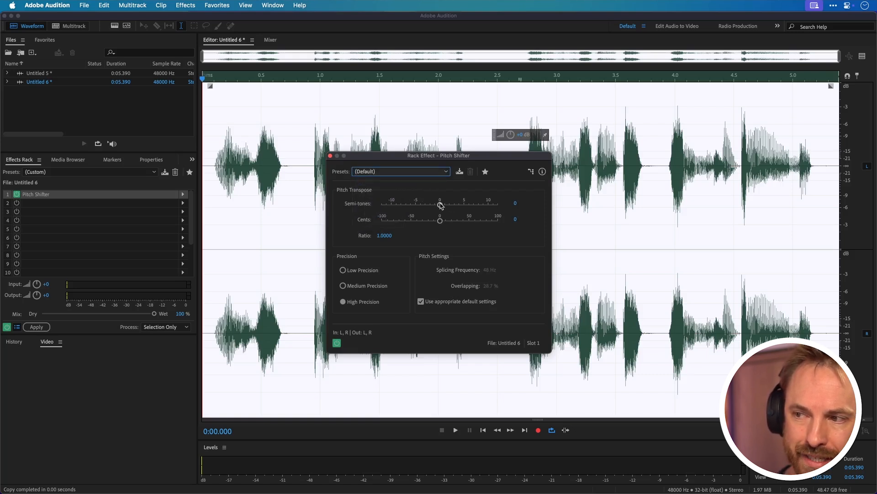
- Lower the Pitch Shifter to -4 semitones, auditioning the voice while adjusting the amount
drag(440, 205, 428, 209)
key(space)
key(space)
key(space)
key(space)
key(space)
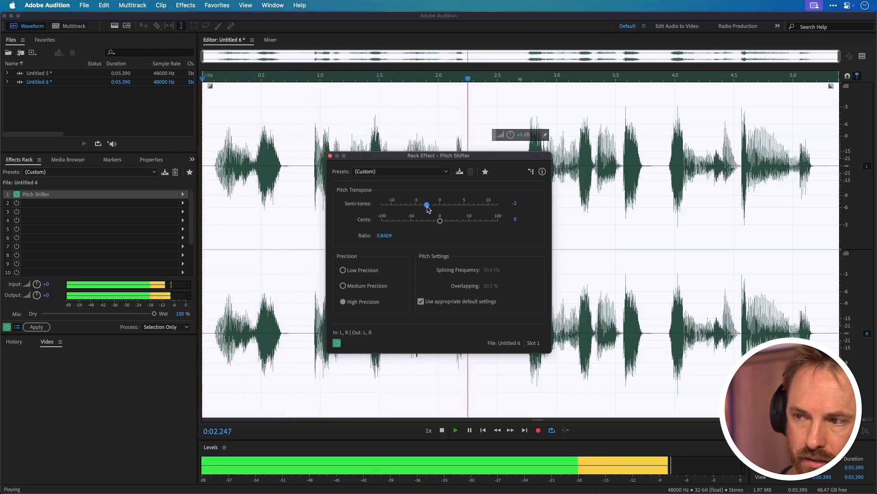
key(space)
drag(429, 209, 424, 210)
key(space)
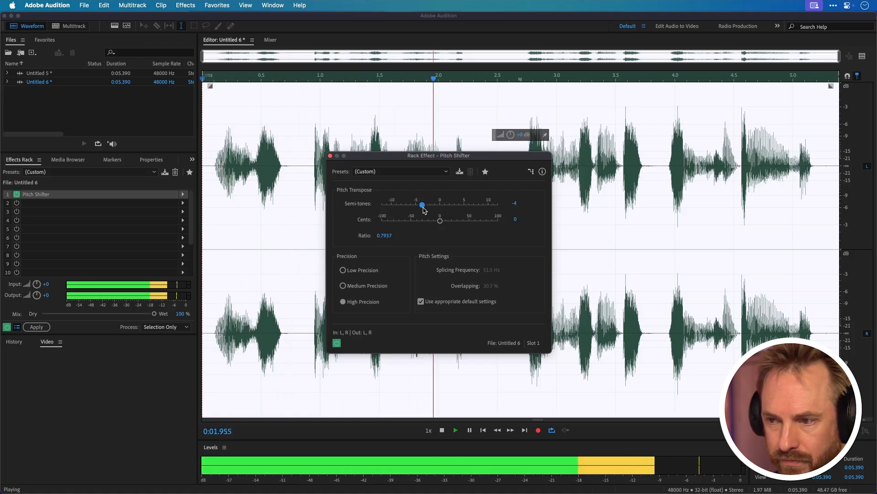
key(space)
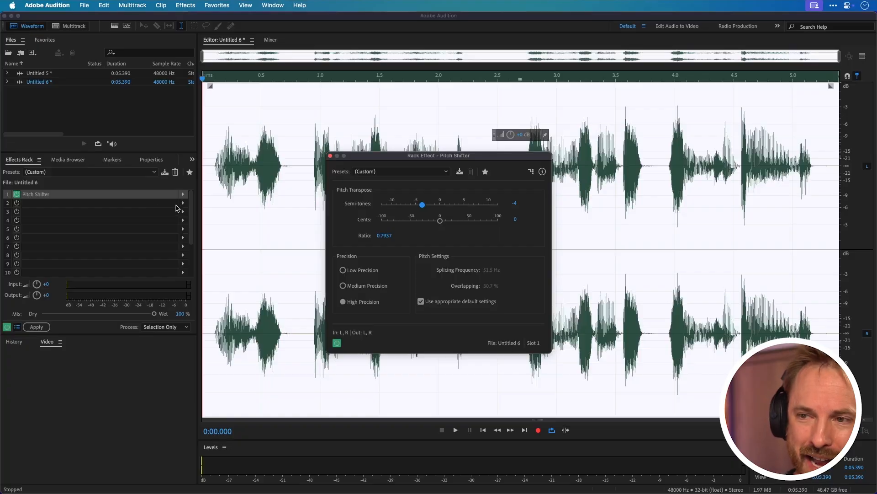
- Add the Chorus effect to rack slot 2 with the Bass Chorus preset and audition it
click(182, 203)
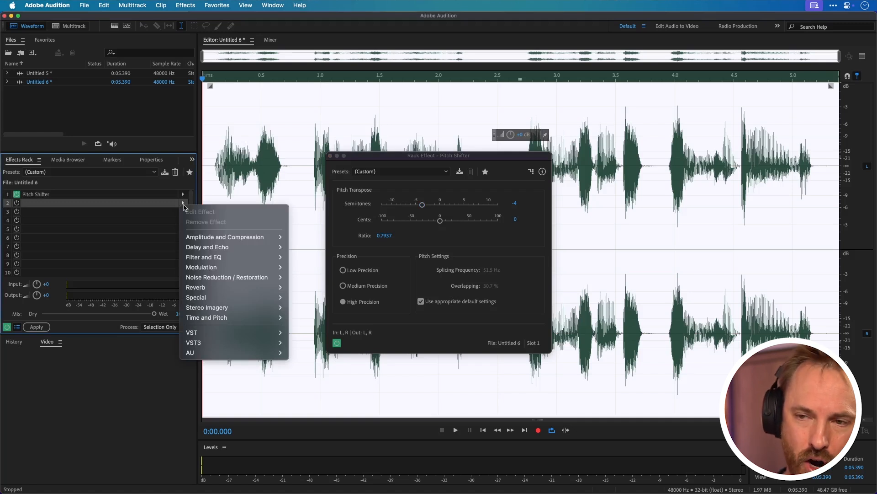
mouse_move(217, 260)
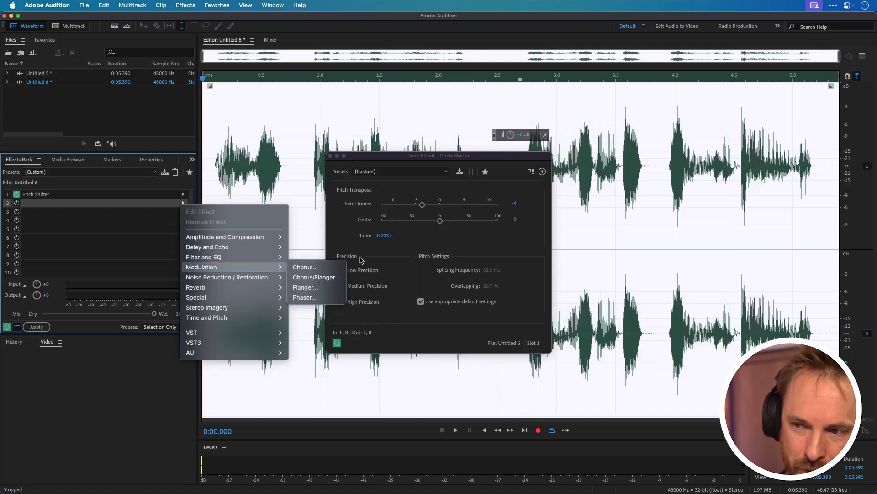
click(340, 270)
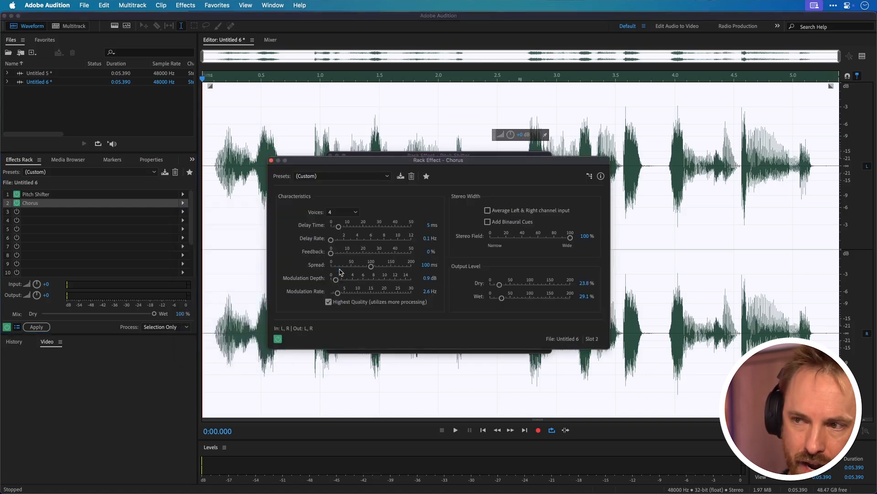
click(317, 177)
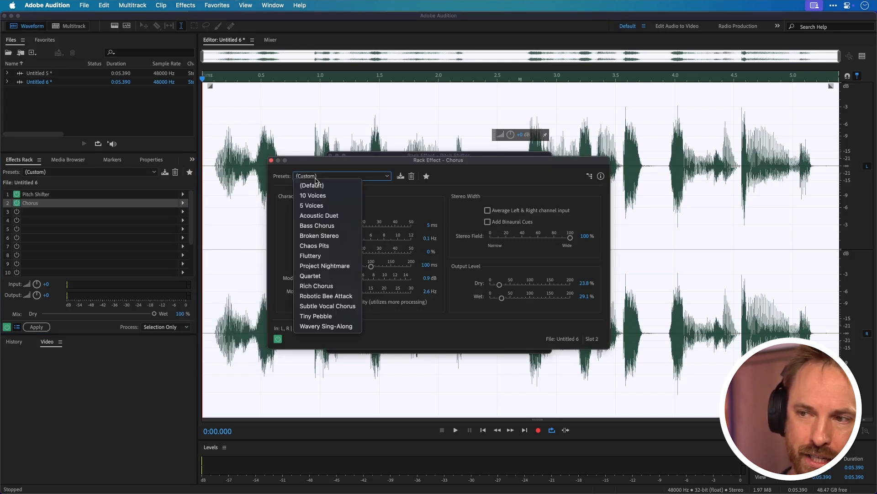
click(337, 229)
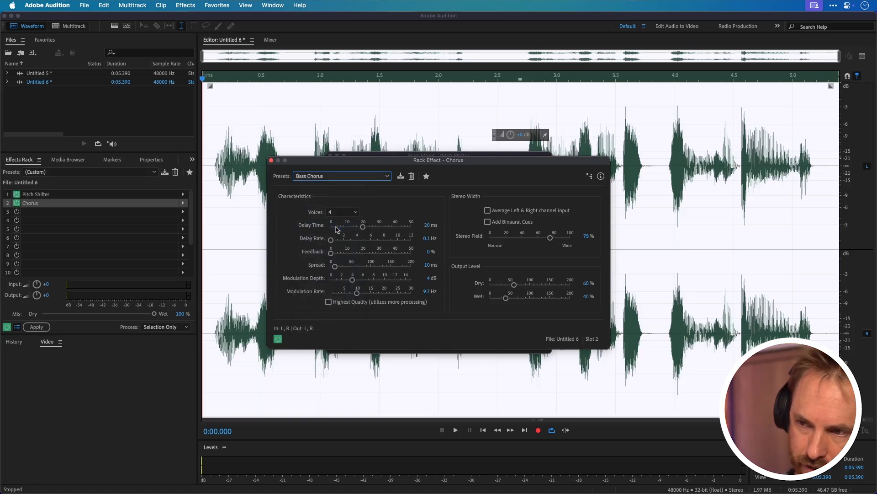
key(space)
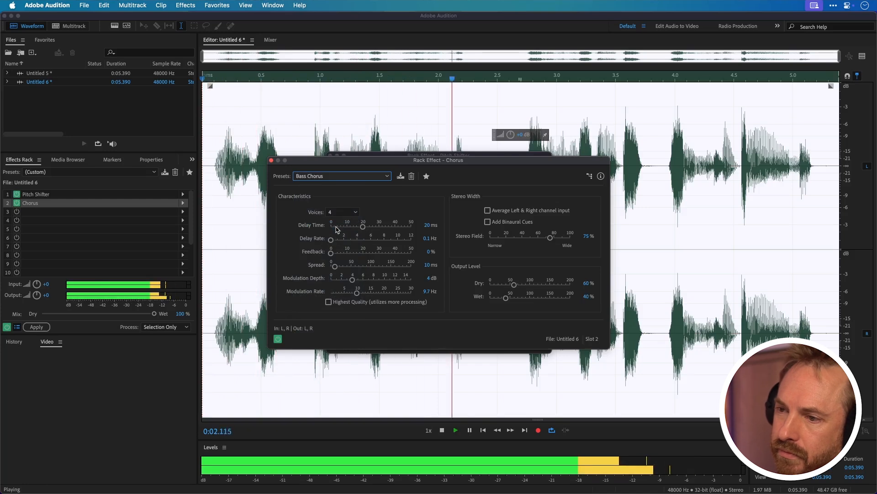
key(space)
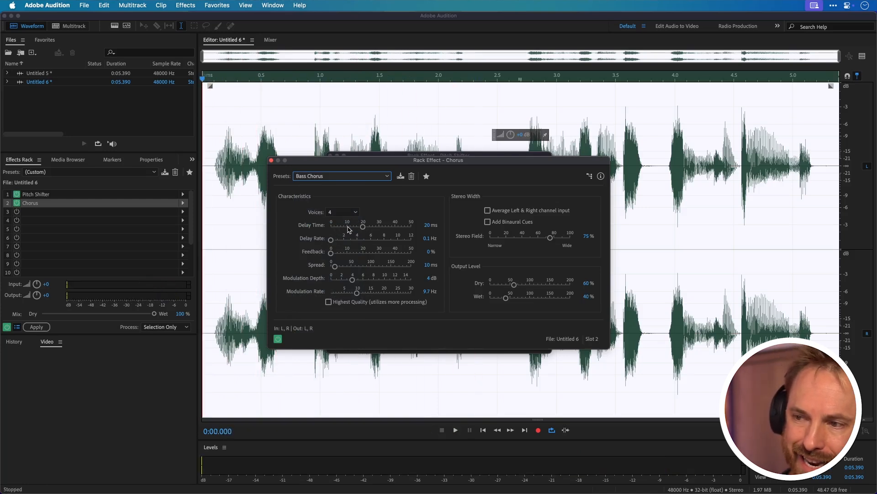
- Set the Chorus delay time to about 10.3 ms and audition the result
click(348, 227)
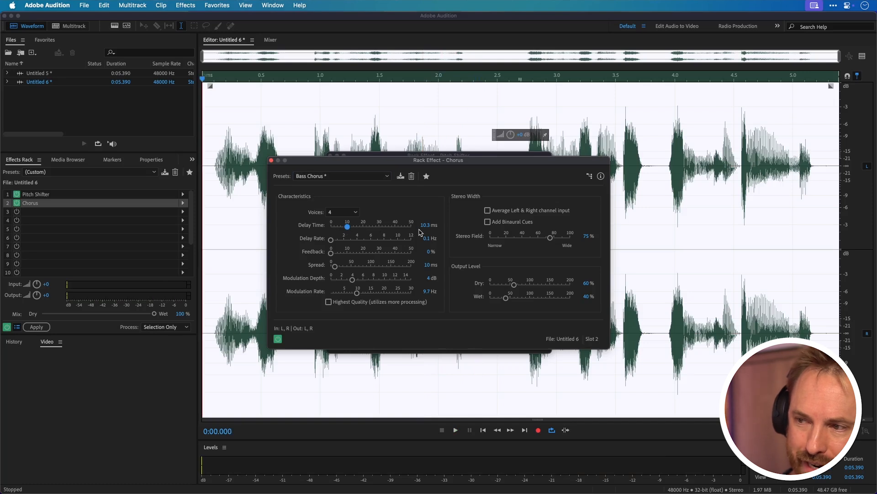
key(space)
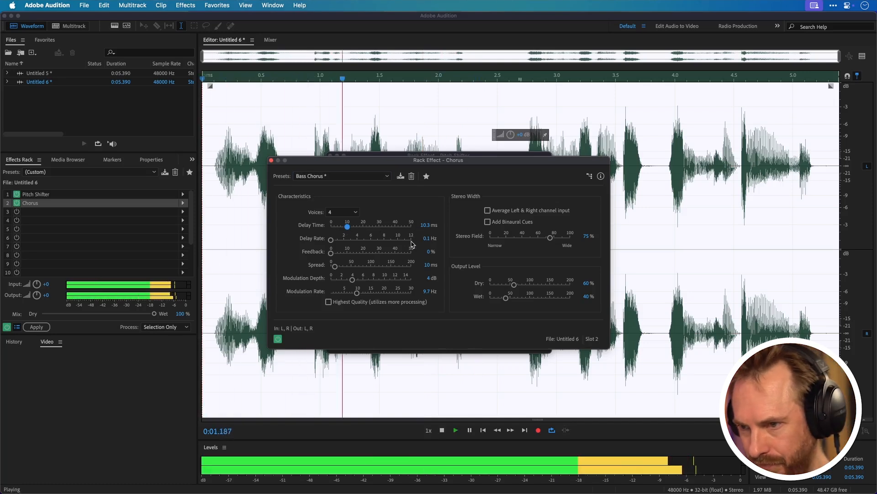
key(space)
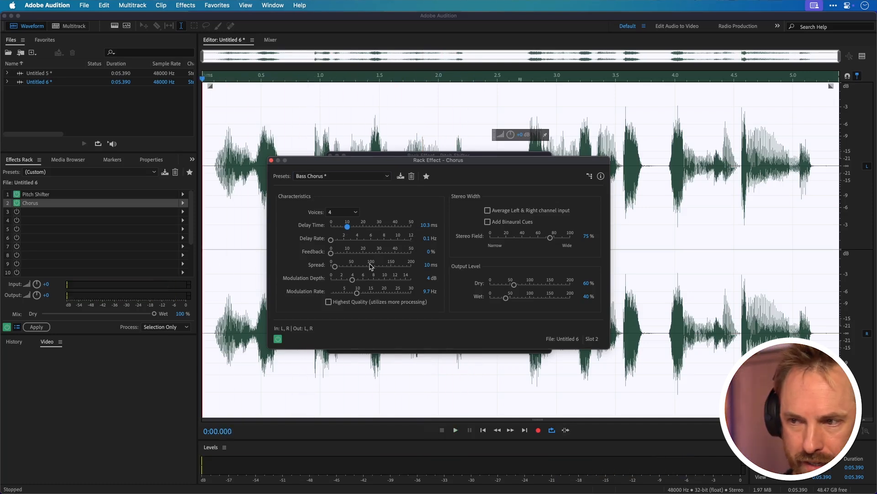
- Reduce the Chorus modulation depth to about 2.1 dB and modulation rate to about 5.5 Hz, auditioning each change
drag(352, 281, 342, 284)
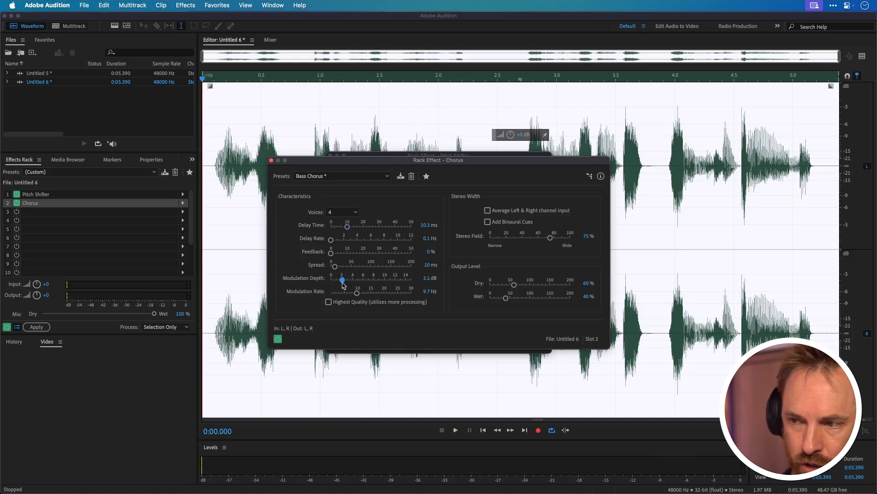
key(space)
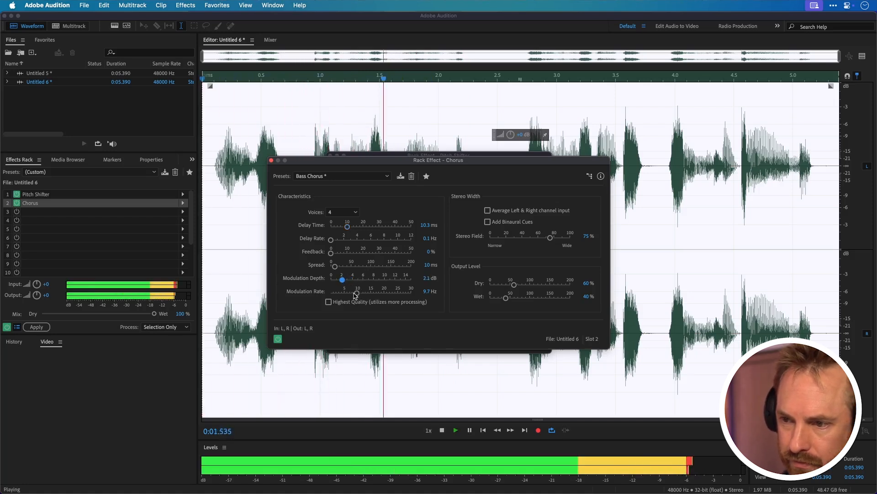
key(space)
drag(356, 294, 346, 295)
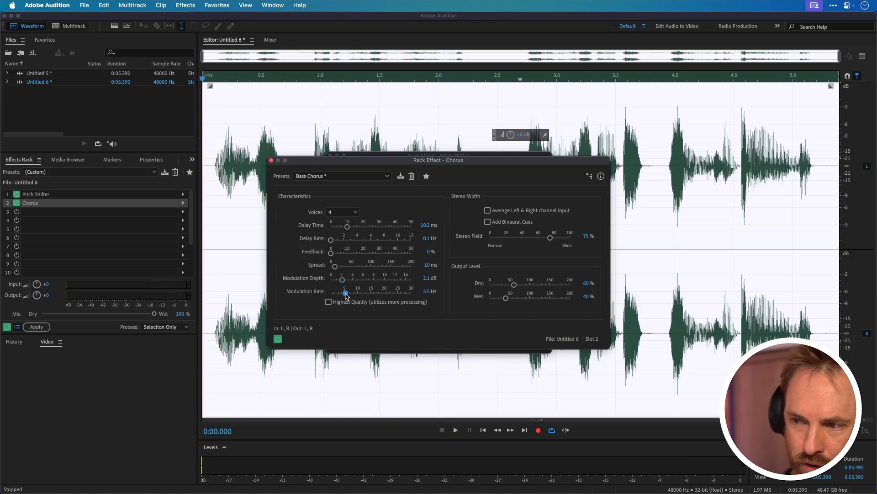
key(space)
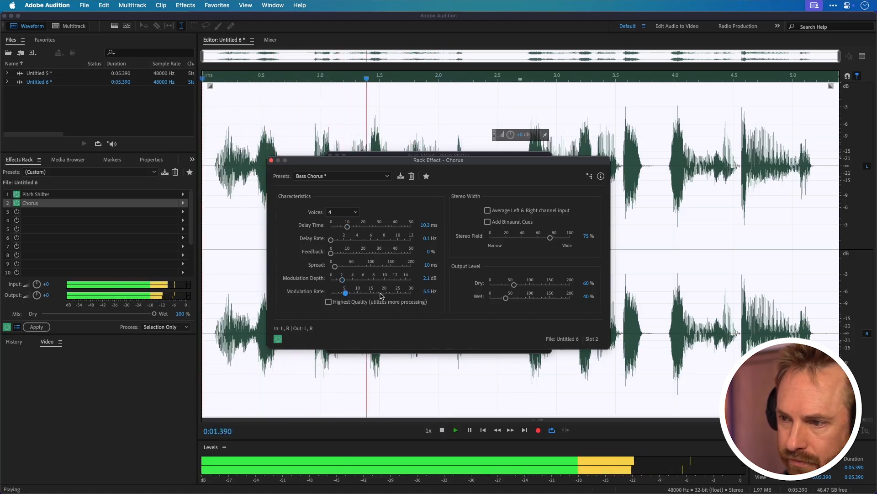
key(space)
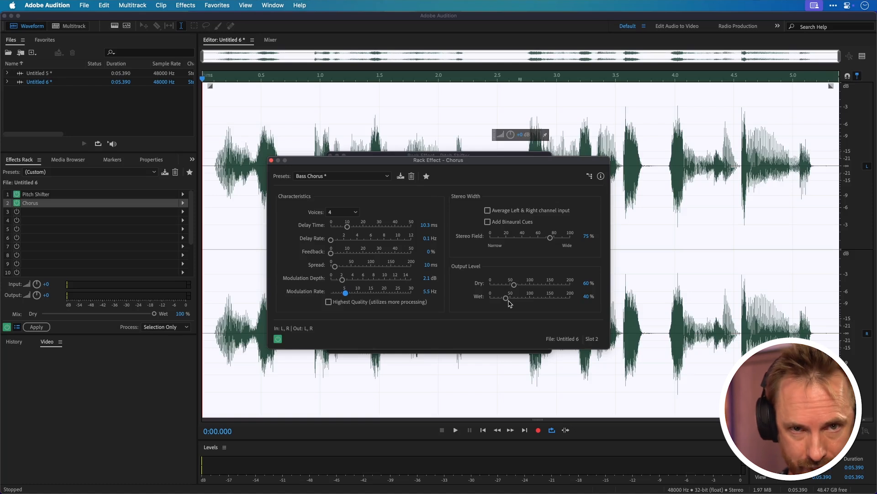
- Lower the Chorus wet output level to about 23.1% while auditioning, and close both effect windows
drag(506, 299, 503, 302)
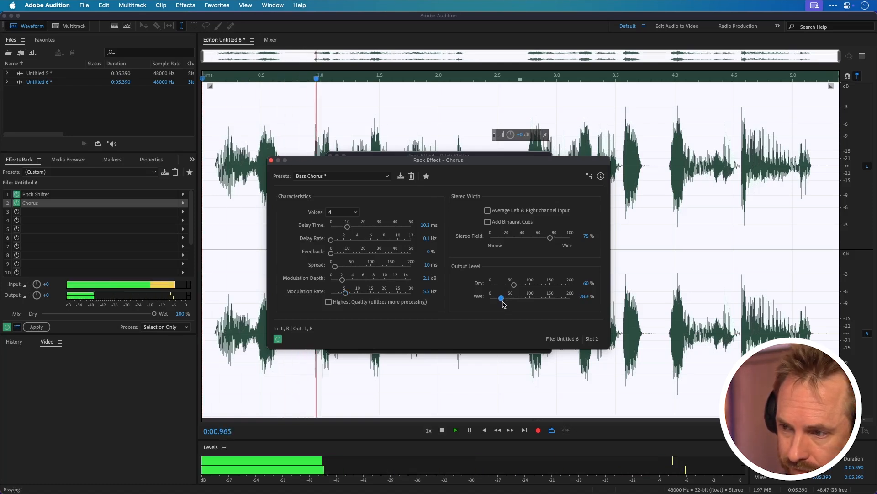
drag(503, 301, 500, 302)
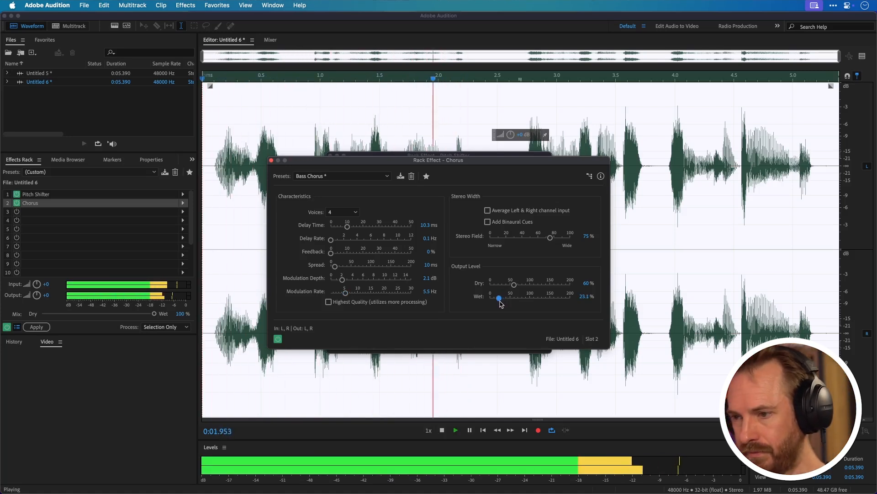
key(space)
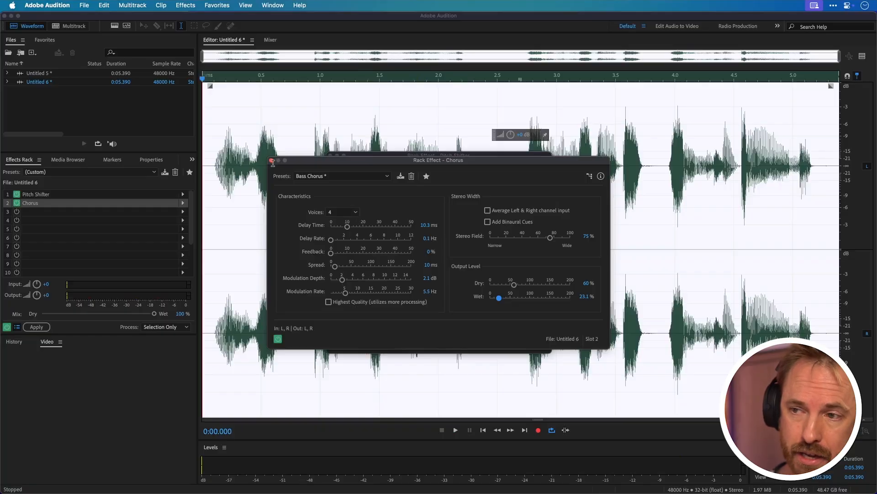
click(272, 161)
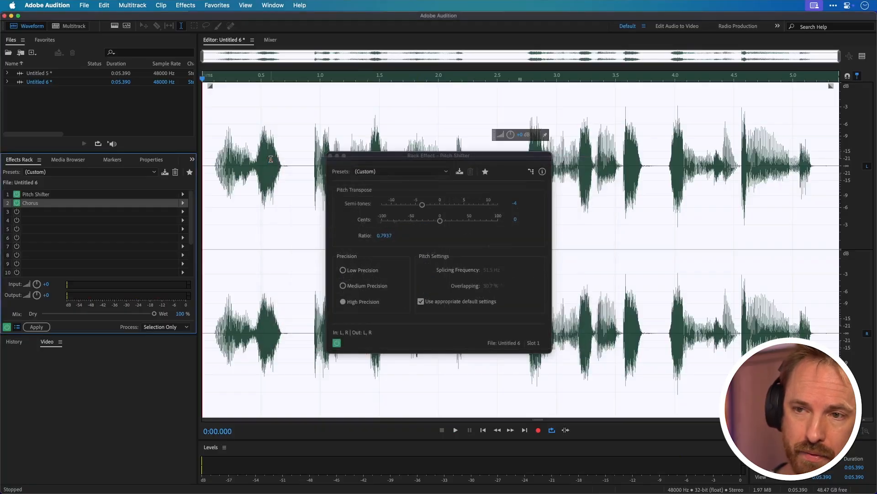
click(330, 156)
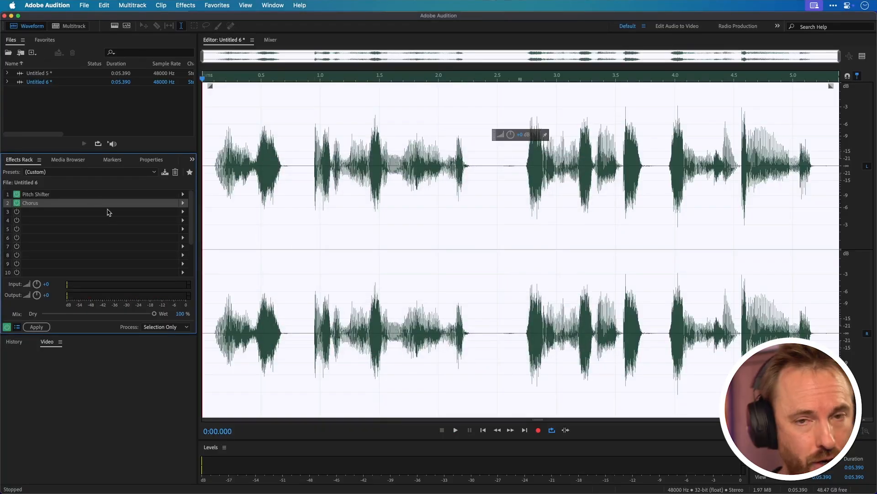
- Save the Pitch Shifter and Chorus effects rack as a preset named Voice of Venom
click(164, 174)
text(V)
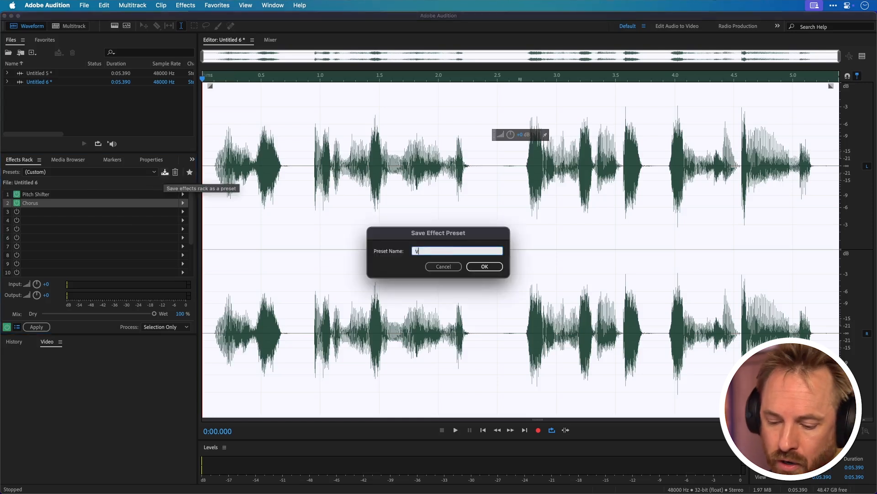
text(oice of Venom)
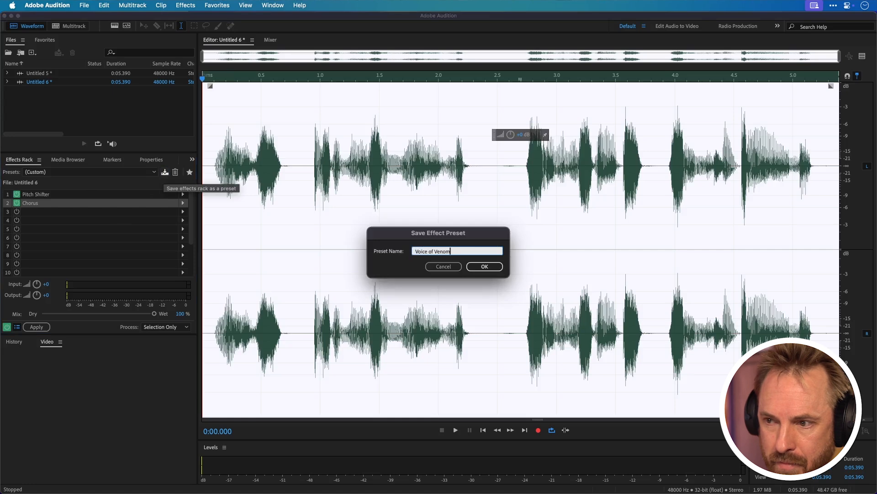
click(469, 267)
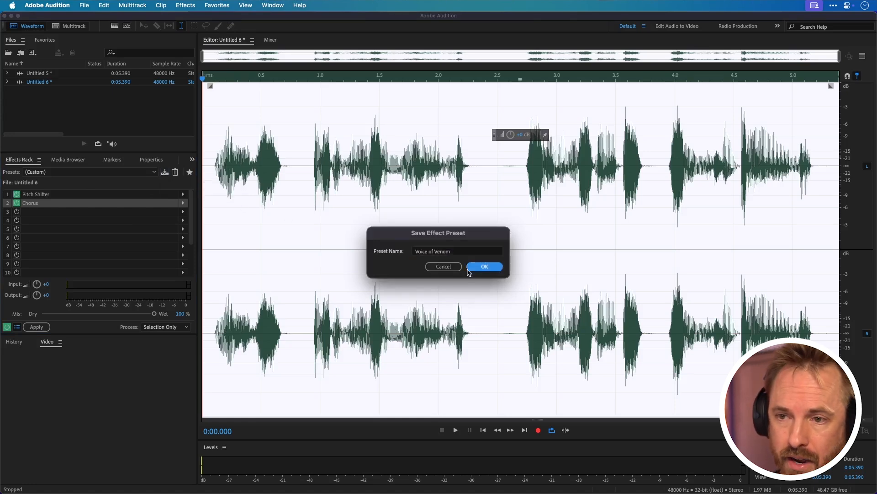
- Apply the effects rack to the Untitled 6 recording and audition the processed voice
click(24, 326)
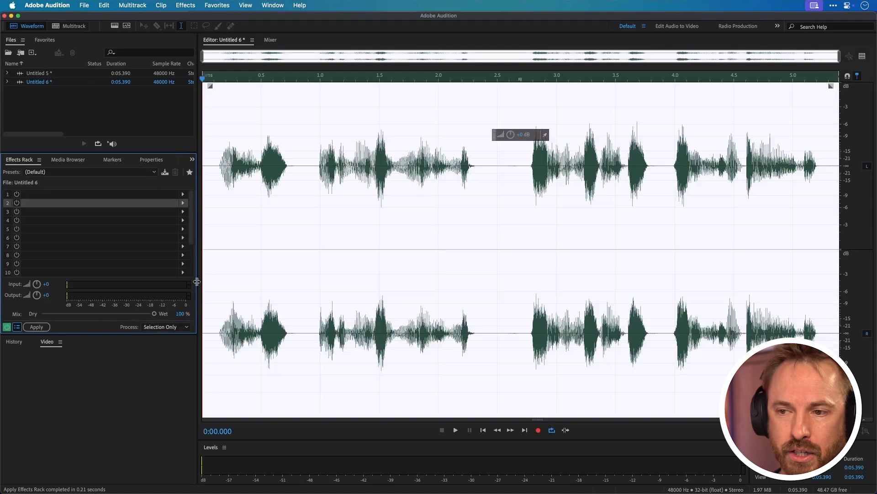
click(217, 261)
key(space)
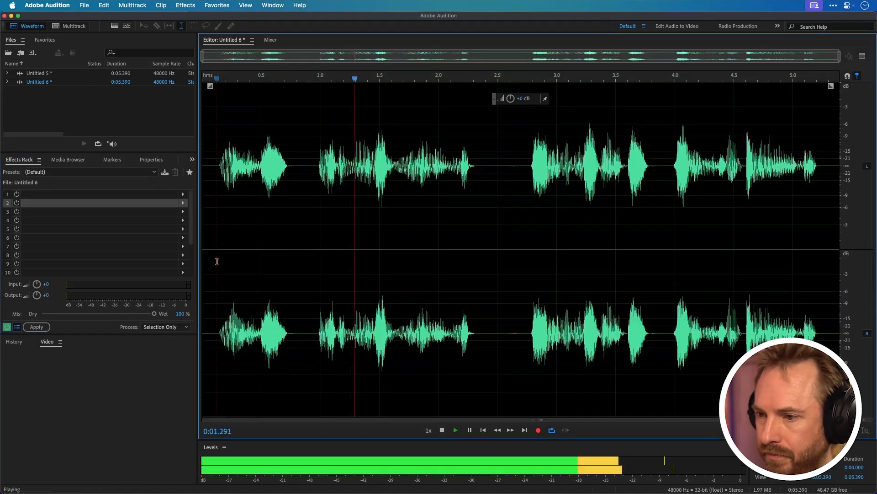
key(space)
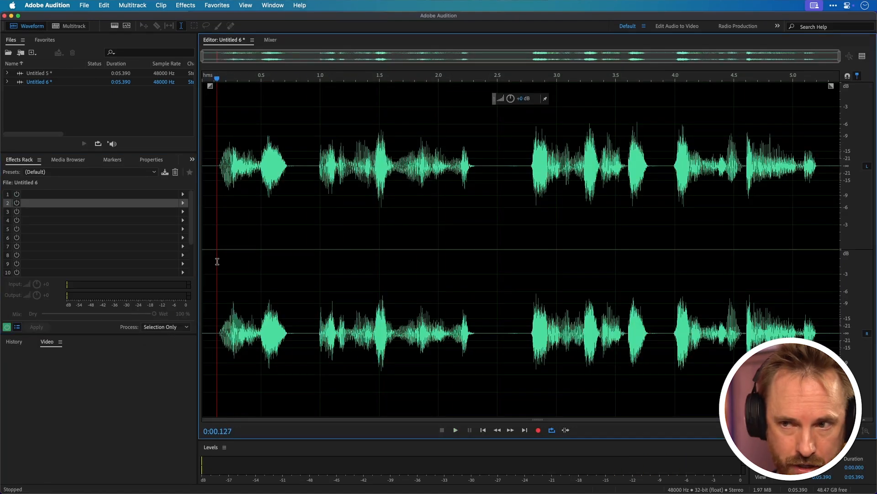
- Add the Studio Reverb effect to rack slot 1 with the Vocal Reverb (medium) preset
click(183, 194)
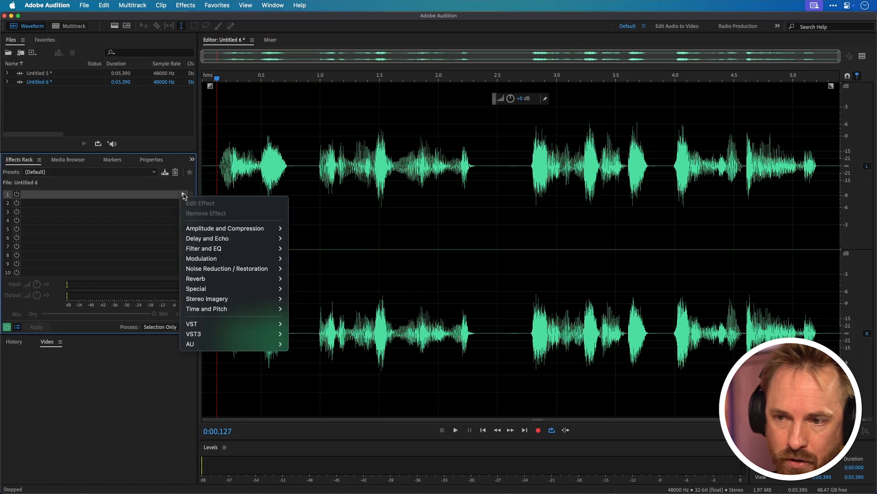
mouse_move(244, 278)
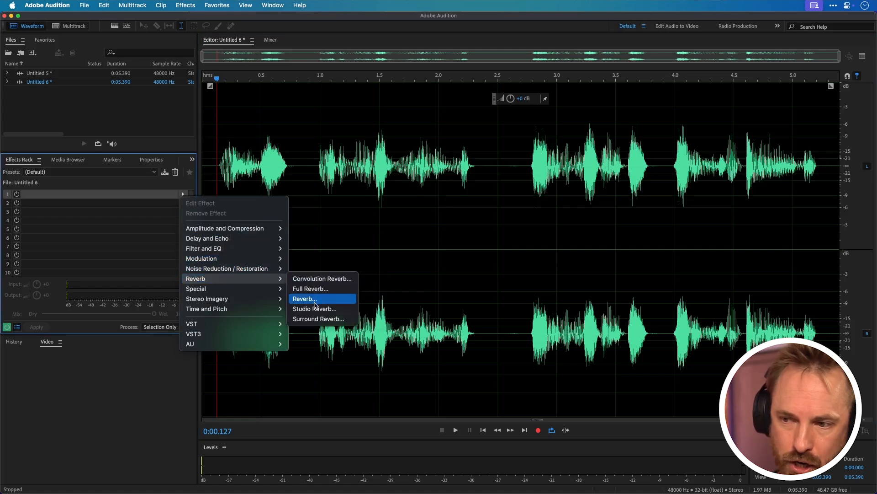
click(315, 310)
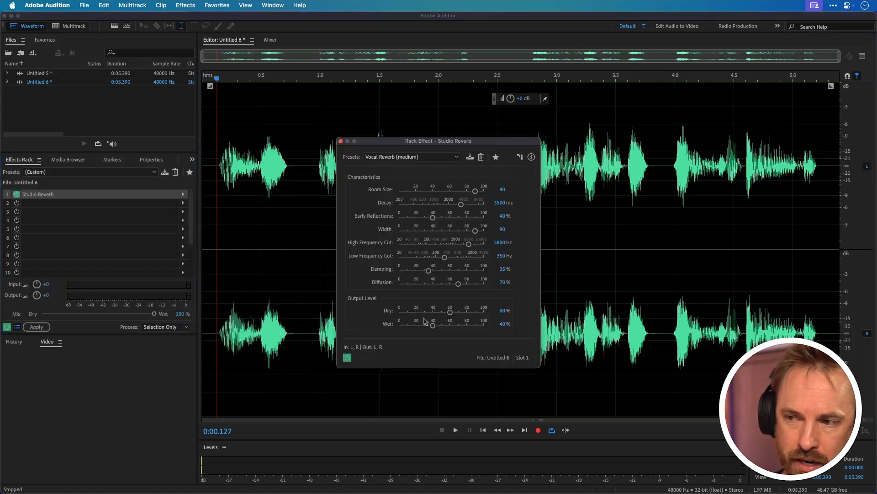
click(402, 157)
click(417, 298)
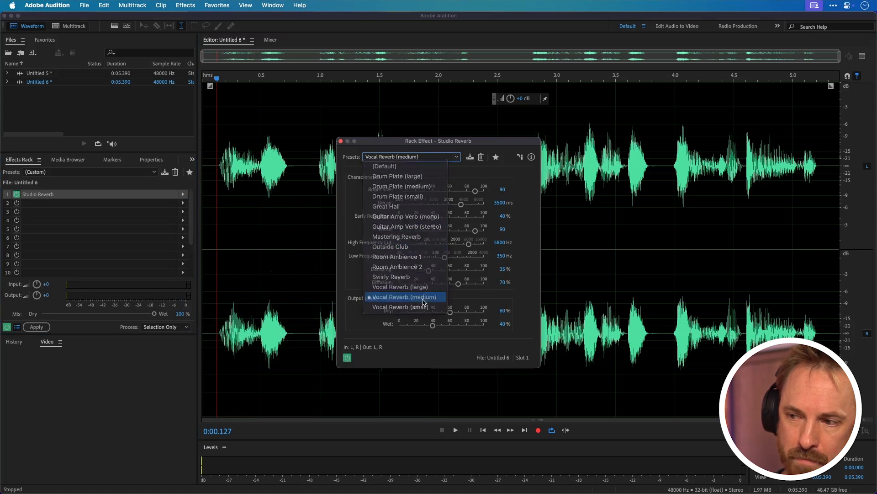
- Lower the Studio Reverb wet output level in stages to about 5.5%, auditioning each change
drag(433, 326, 406, 329)
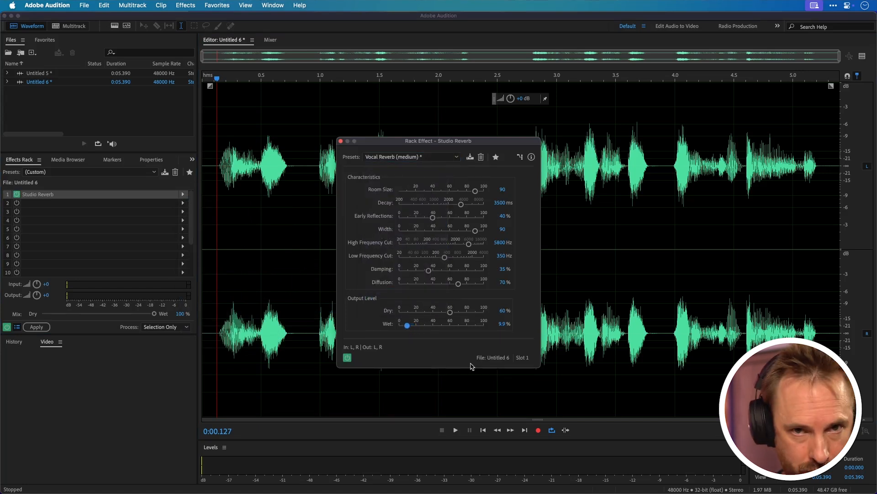
key(space)
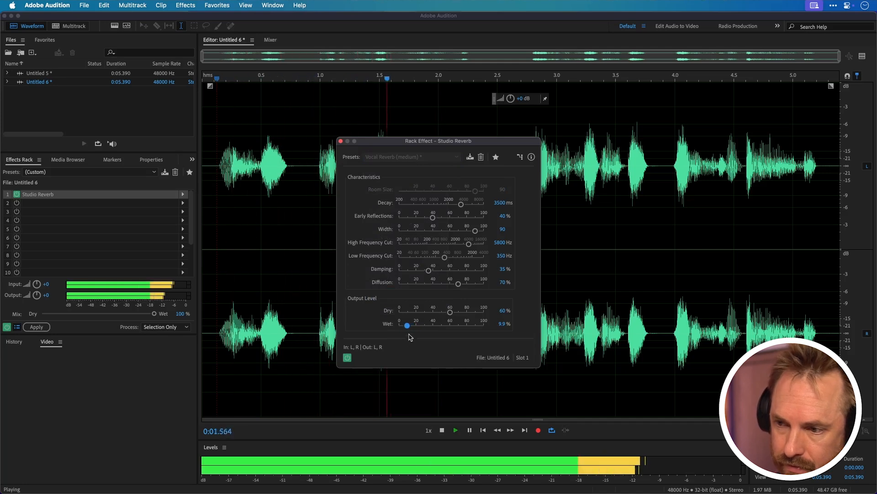
key(space)
drag(407, 325, 404, 327)
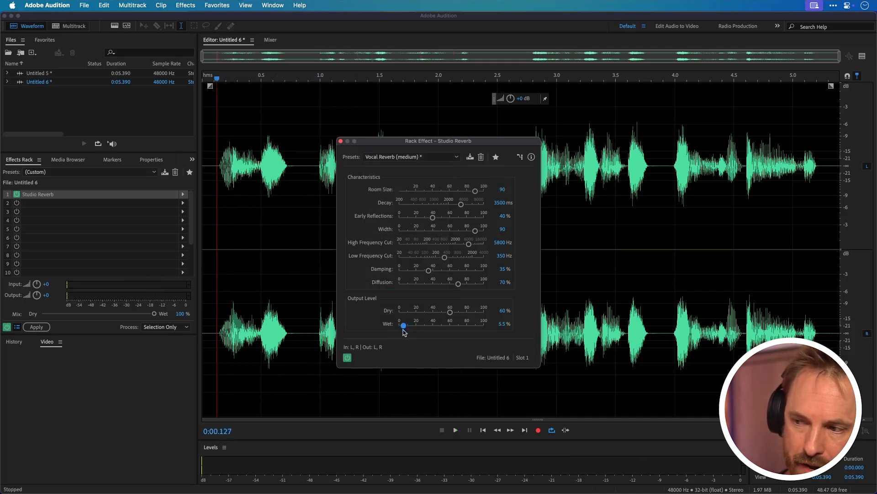
key(space)
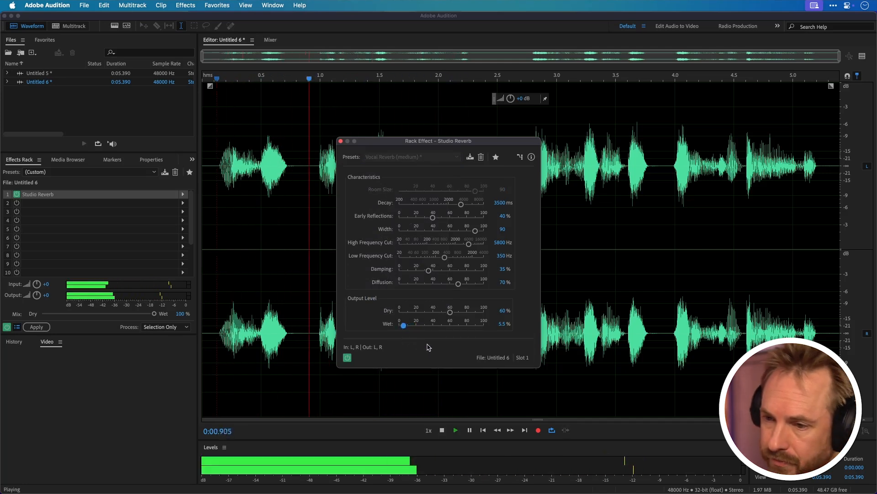
key(space)
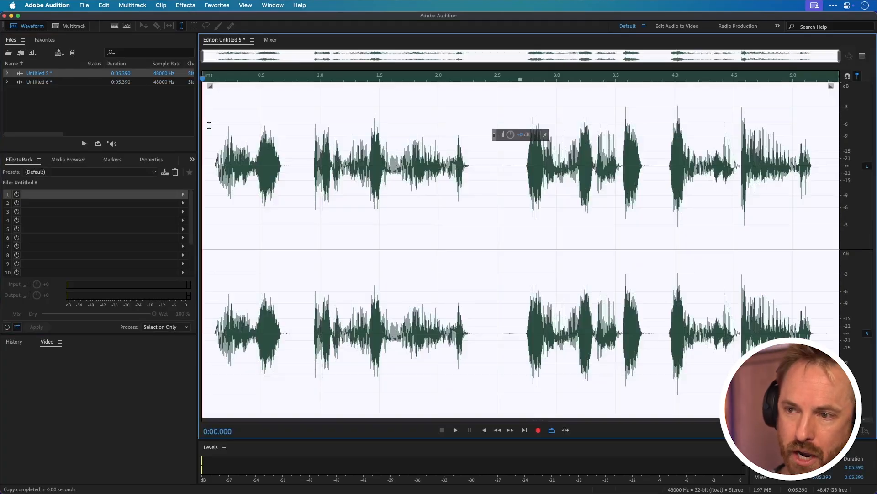
- Create a new audio file, paste the copied Untitled 5 recording into it, and audition it
key(super+shift+n)
key(Return)
key(super+v)
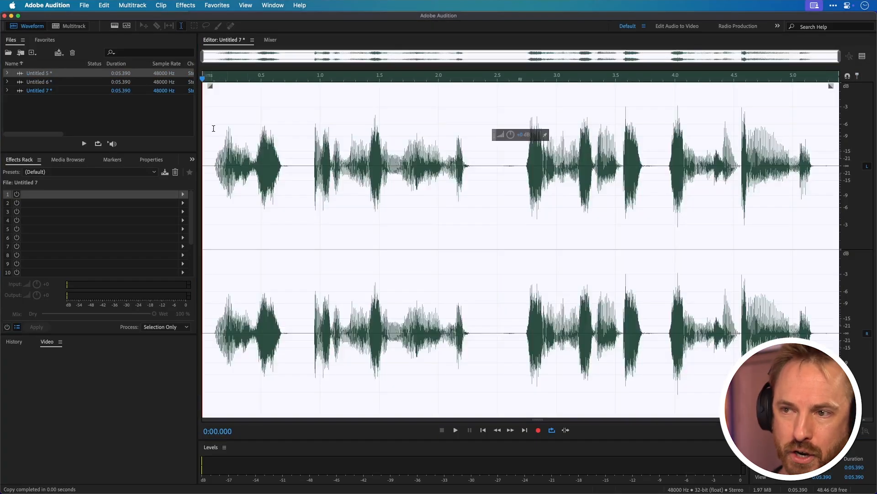
click(213, 163)
key(space)
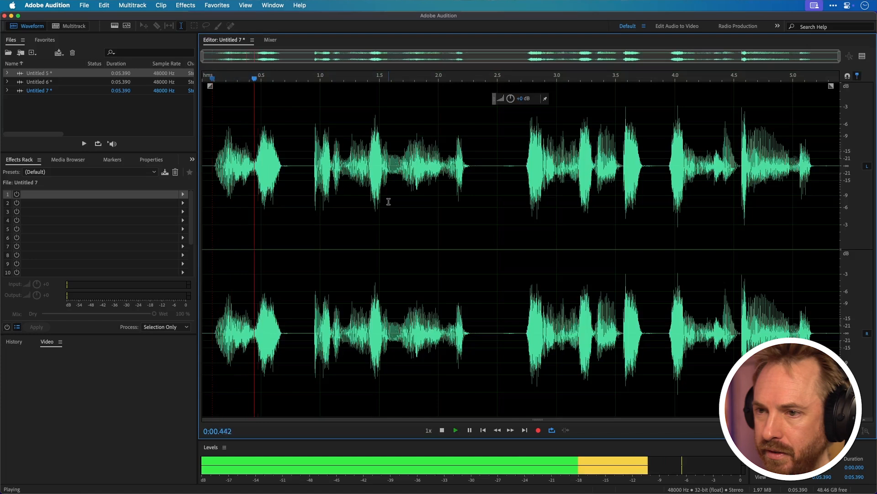
key(space)
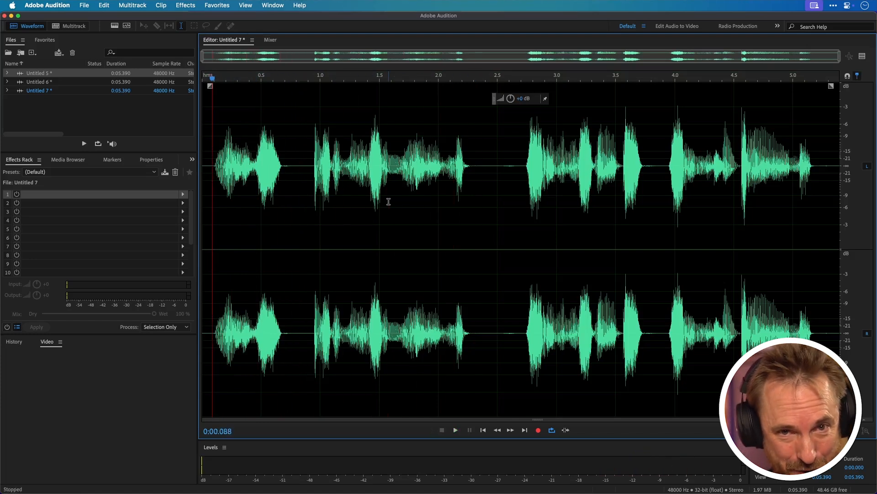
- Open the Waves OVox (s) effect on Untitled 7 and audition its BASS Subres instrument preset
click(186, 6)
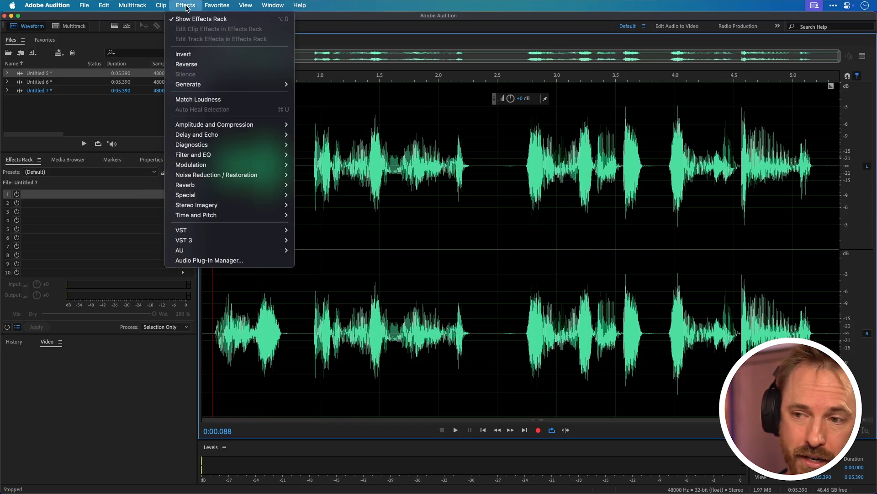
mouse_move(269, 252)
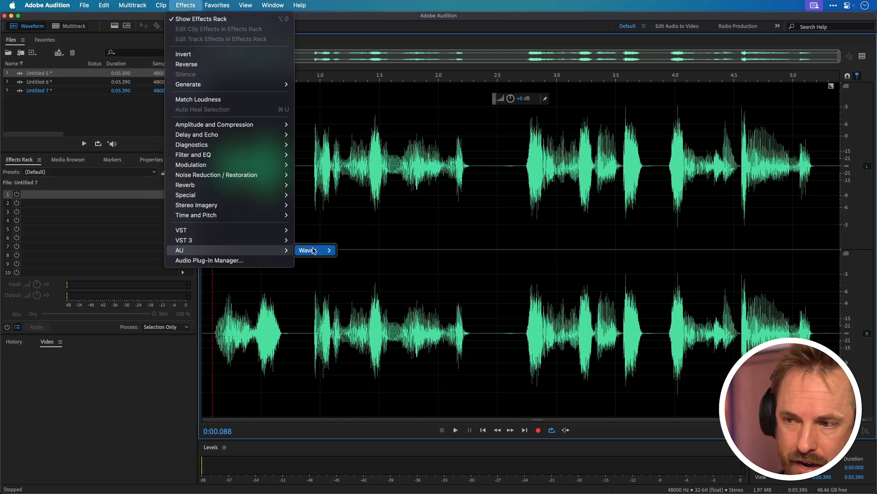
mouse_move(314, 250)
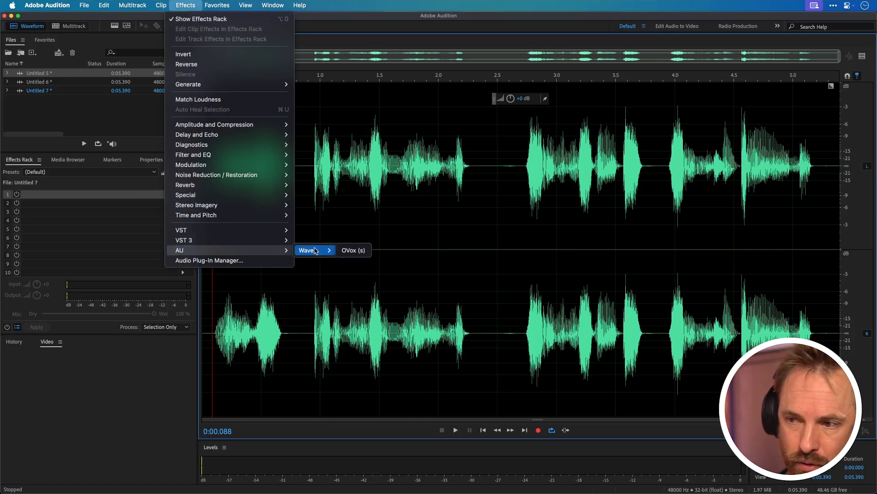
click(353, 251)
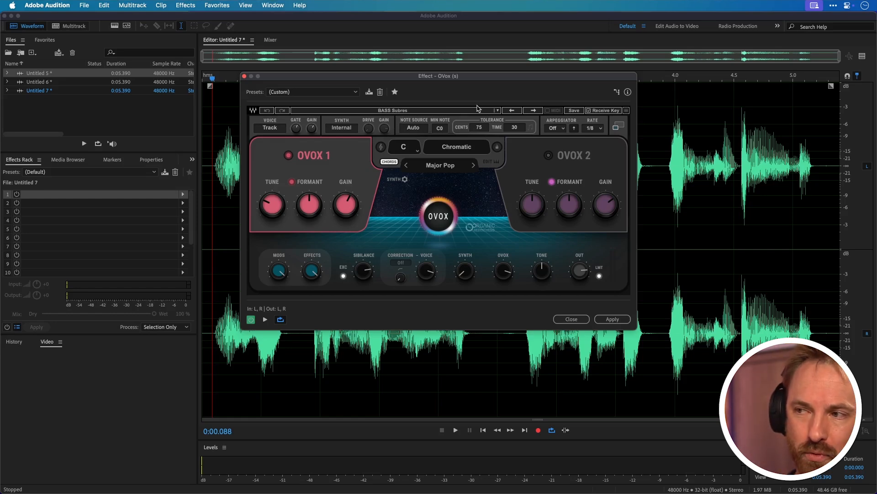
click(498, 111)
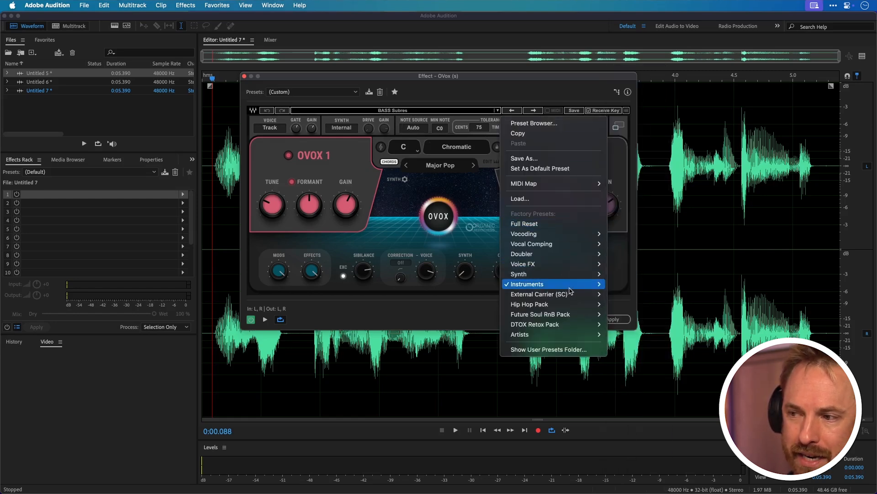
mouse_move(566, 284)
click(618, 131)
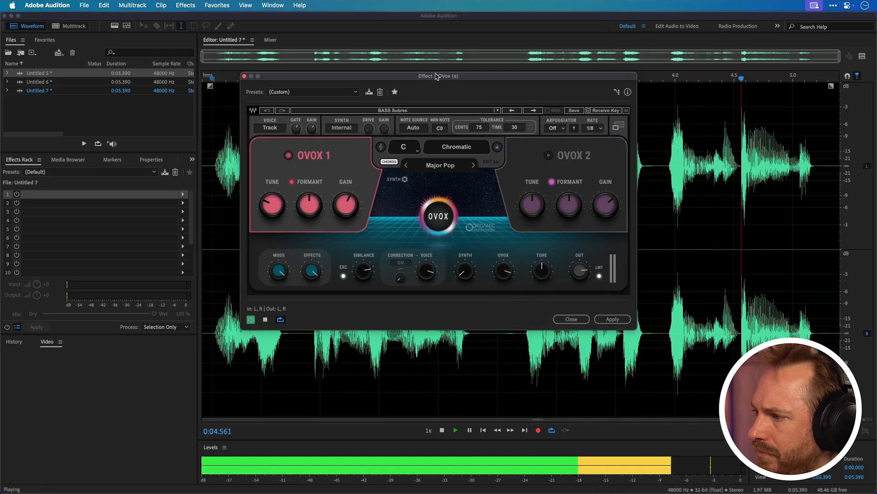
- Load the Buzzy Low Octaves preset from OVox's artist presets and audition it on the voice
click(498, 111)
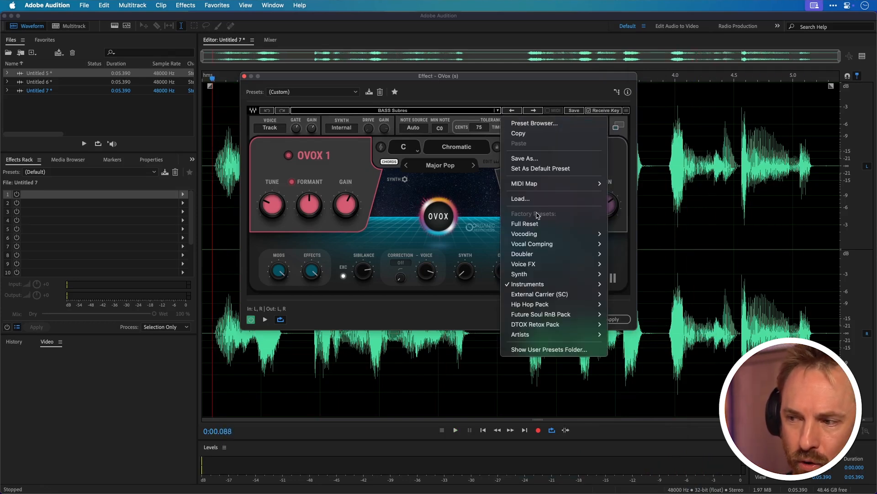
mouse_move(575, 338)
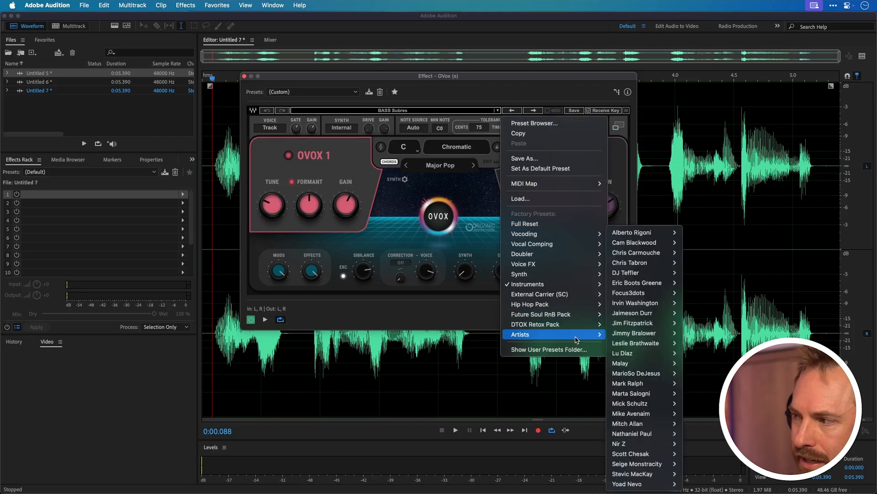
mouse_move(667, 245)
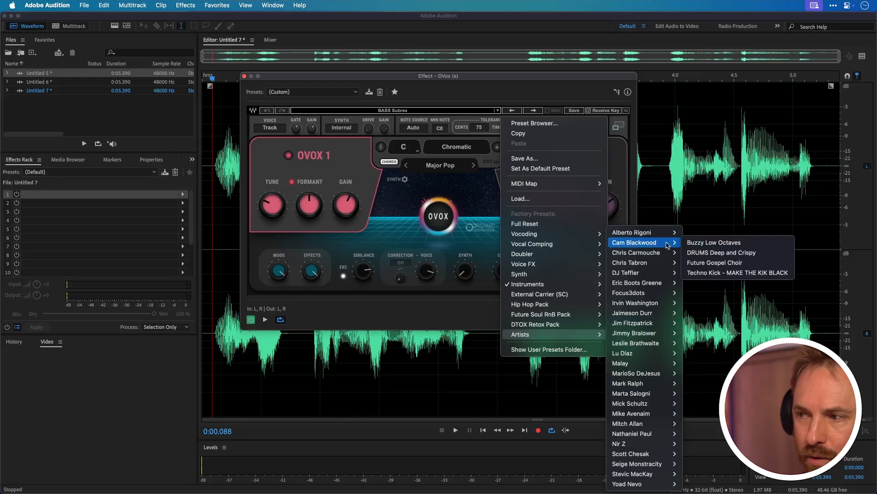
click(694, 243)
key(space)
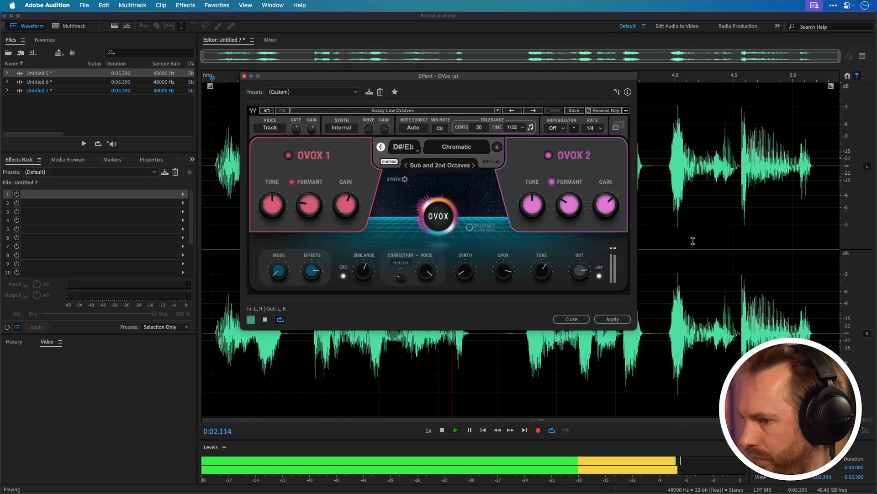
key(space)
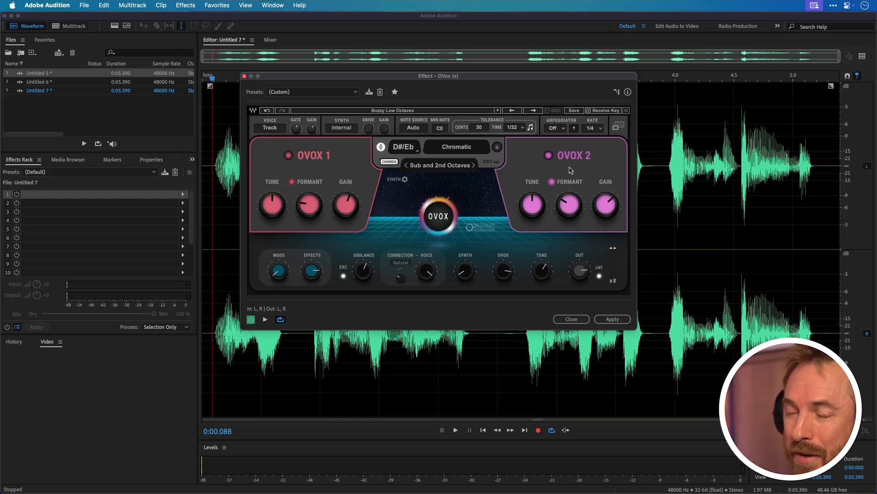
- Load the BassLiner preset from OVox's Vocoding presets, audition it, and apply the effect to the recording
click(498, 110)
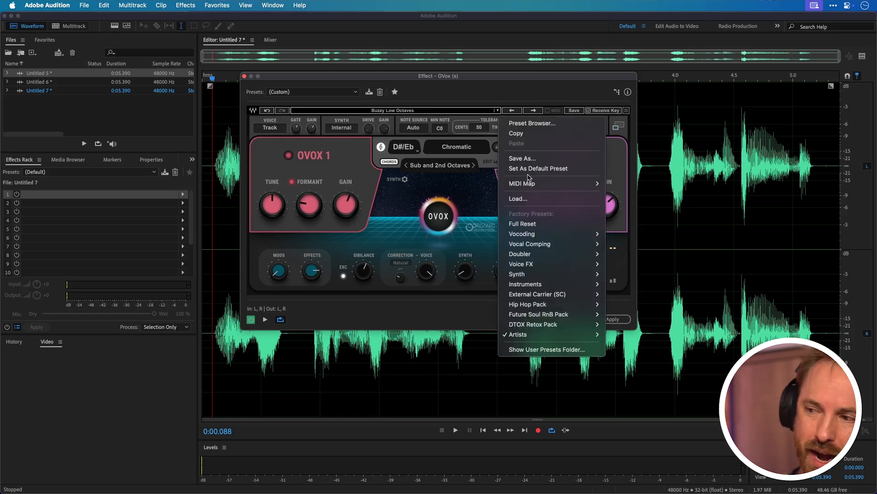
mouse_move(556, 233)
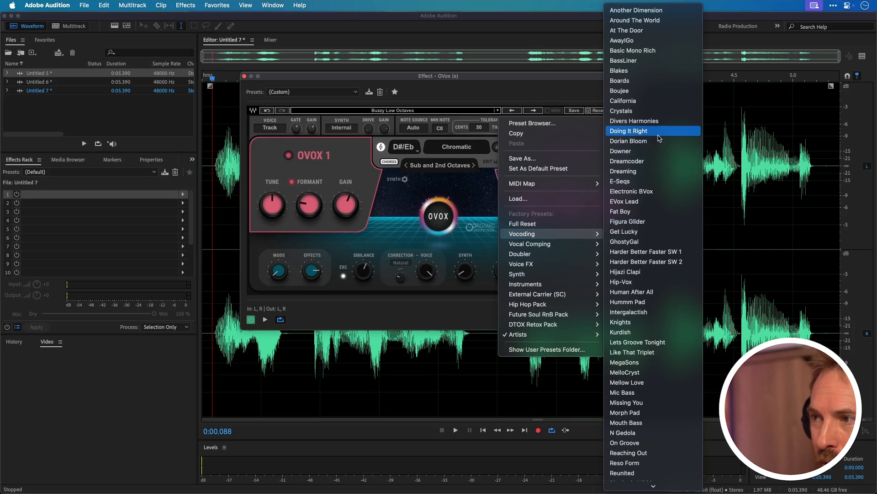
click(651, 61)
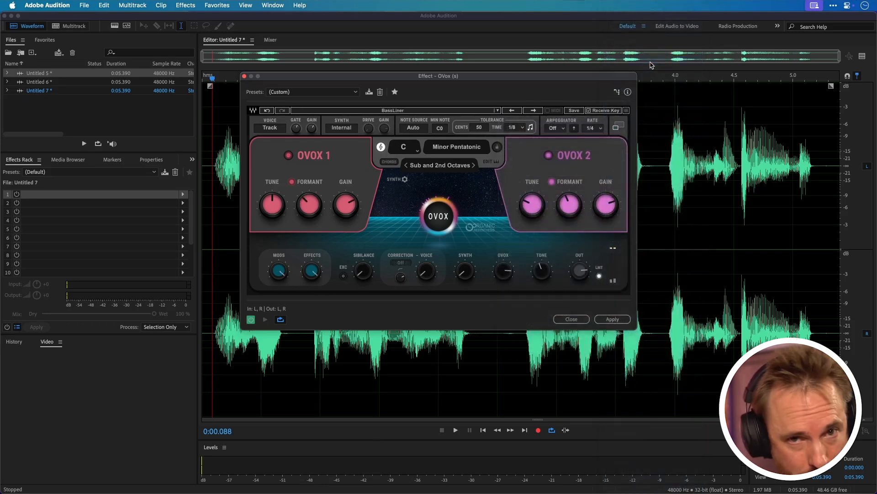
key(space)
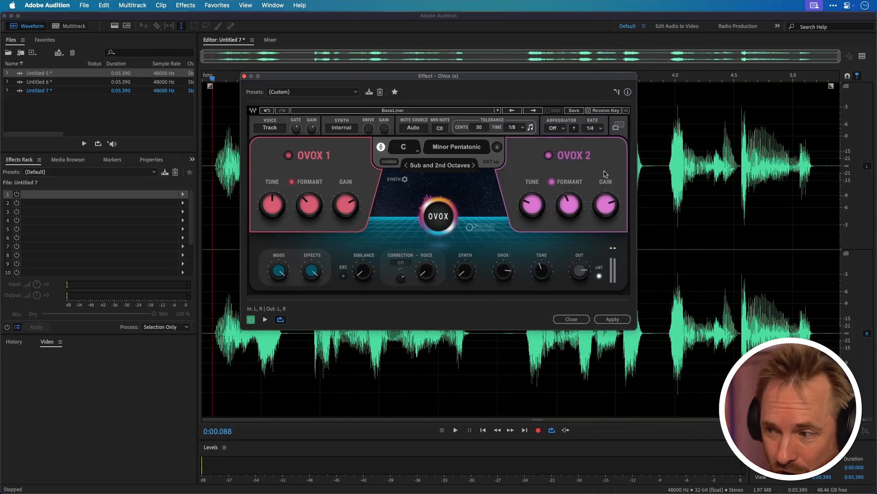
click(612, 319)
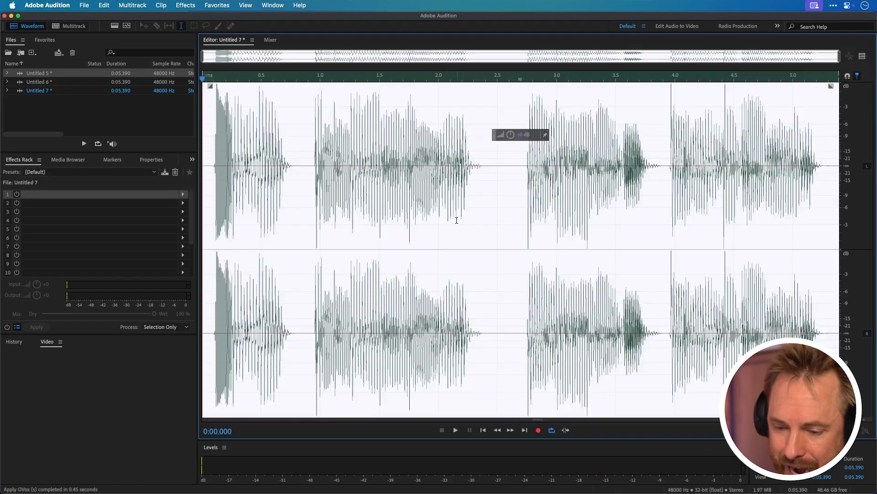
- Lower the volume of the entire selected BassLiner layer in Untitled 7
drag(511, 134, 505, 164)
- Try mixing the Untitled 5 recording into Untitled 7 with an Overlap (Mix) paste at 100% volumes, audition it, and undo the paste
click(34, 73)
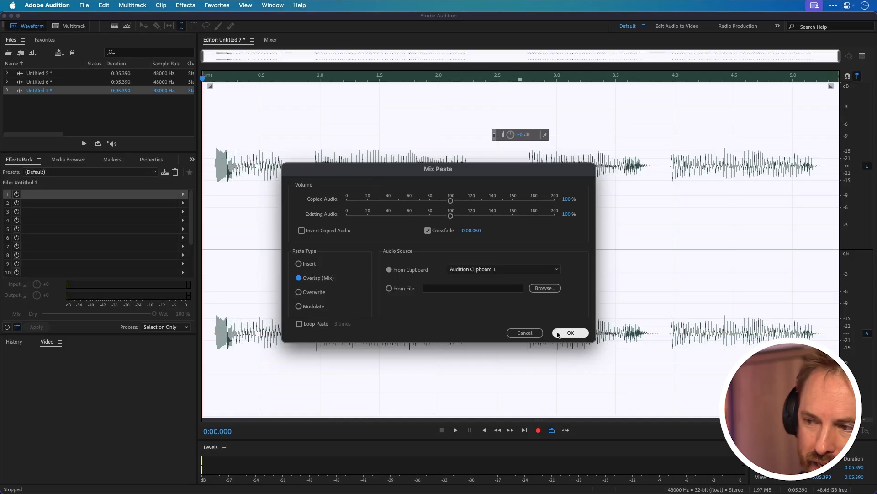
click(558, 333)
key(space)
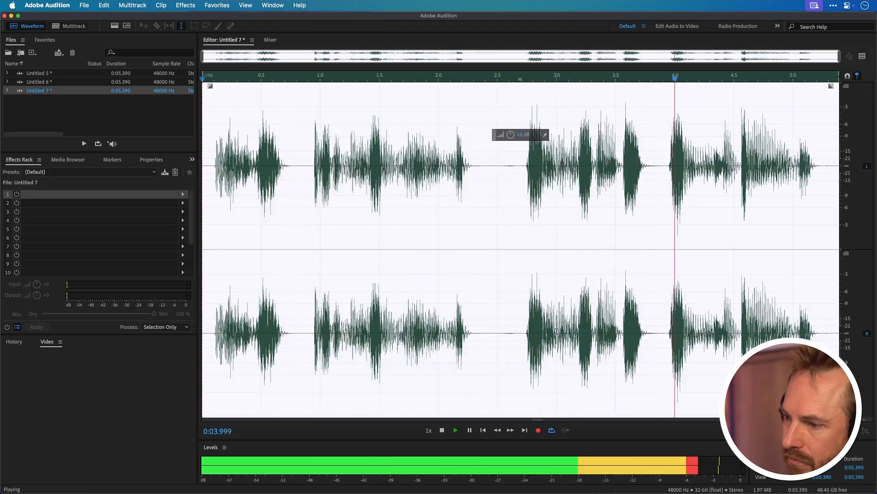
key(super+z)
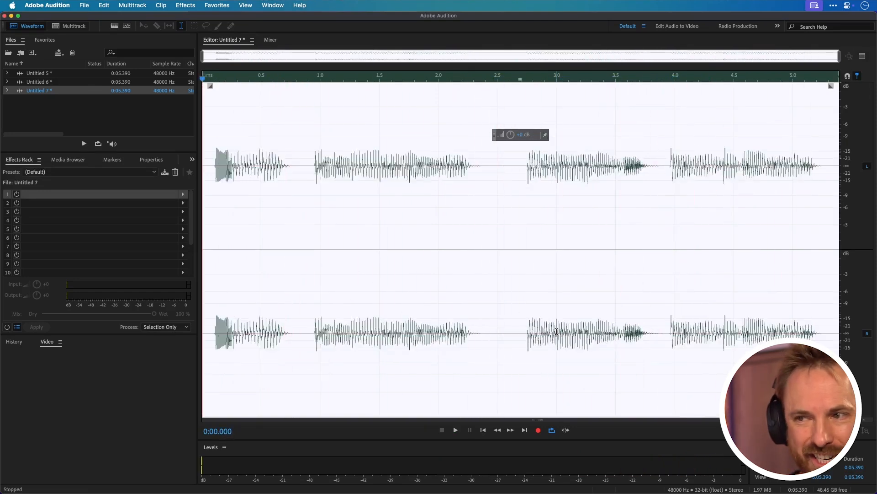
- Open Untitled 6, audition it briefly, and copy its entire recording
double_click(57, 83)
key(space)
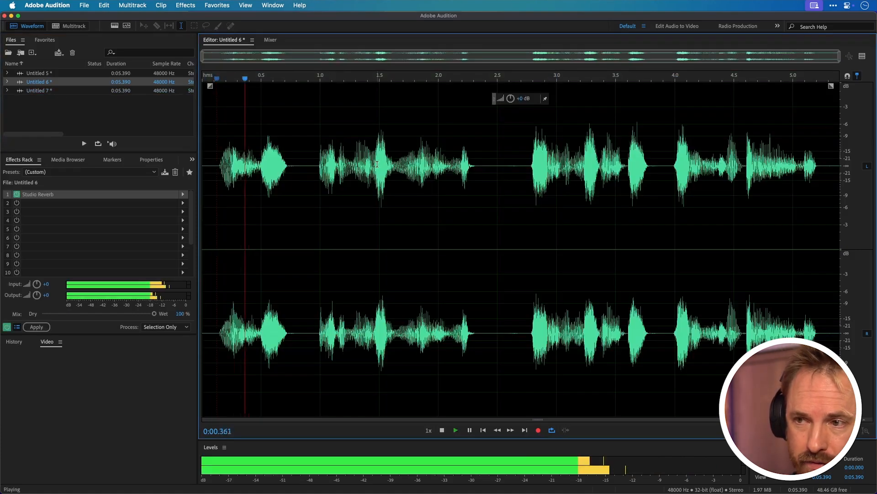
key(space)
key(super+a)
key(super+c)
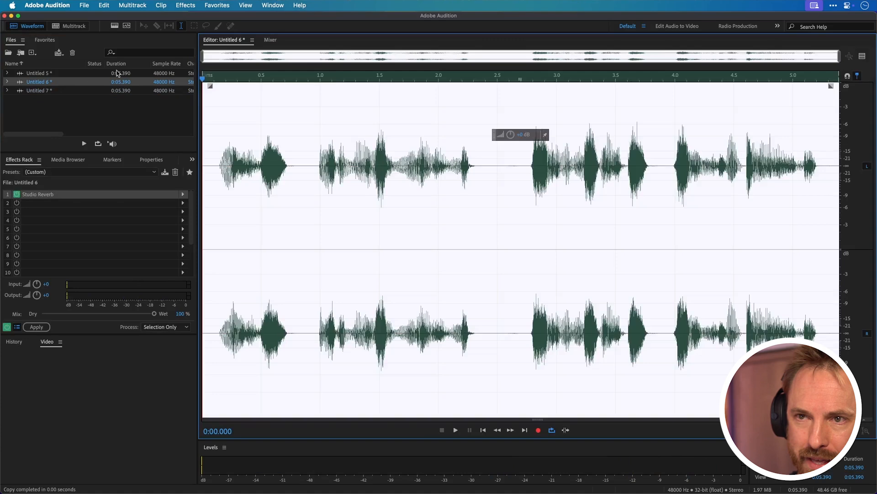
- Mix-paste the copied Untitled 6 audio into Untitled 7 as Overlap (Mix), with copied and existing audio at 100%, and audition the blend
double_click(61, 90)
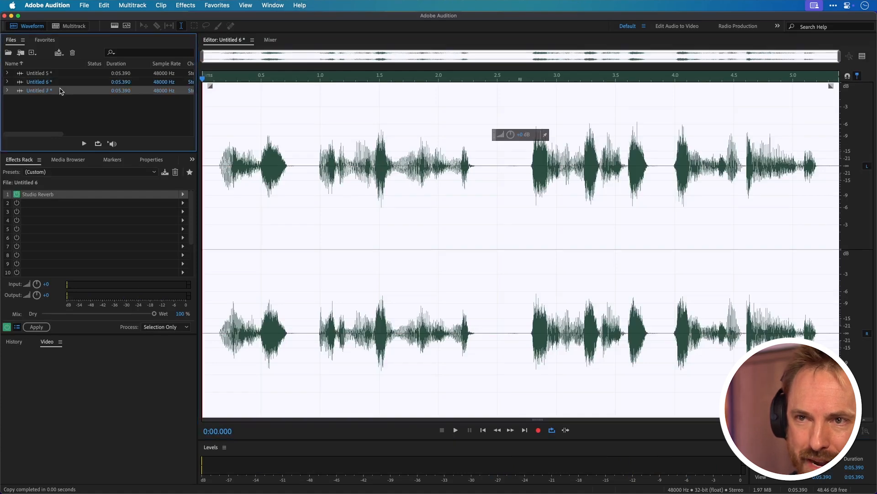
click(104, 5)
click(143, 145)
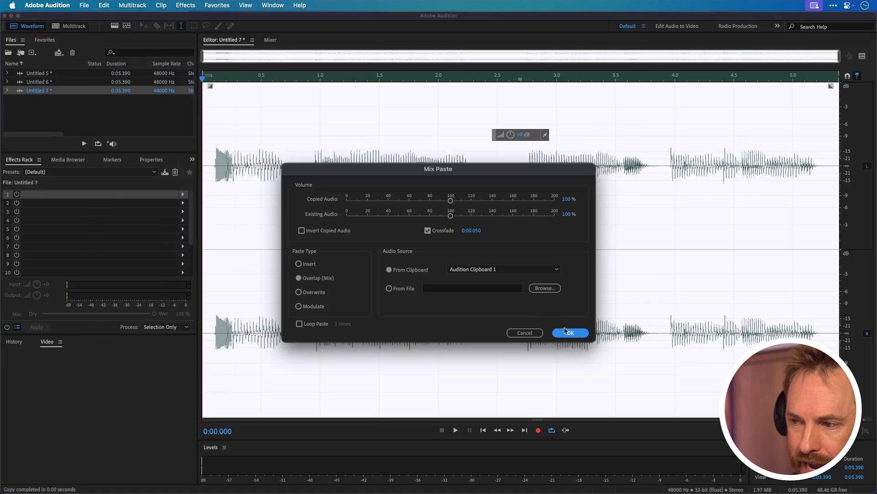
click(565, 332)
key(space)
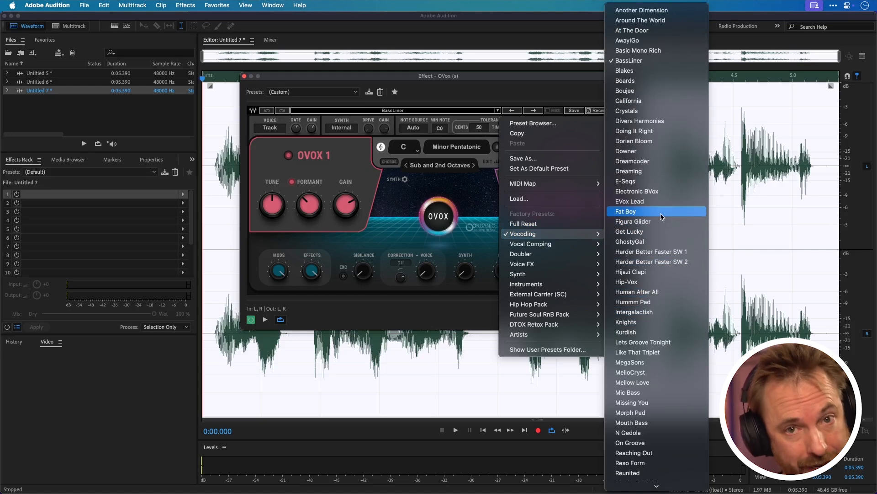
- Load the Fat Boy preset from OVox's Vocoding presets, audition it, and raise its Voice level during playback
click(662, 217)
key(space)
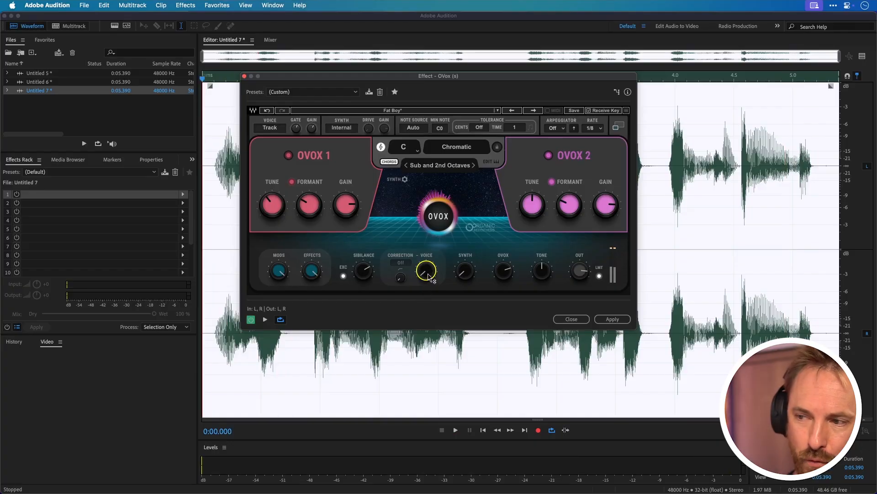
mouse_move(425, 270)
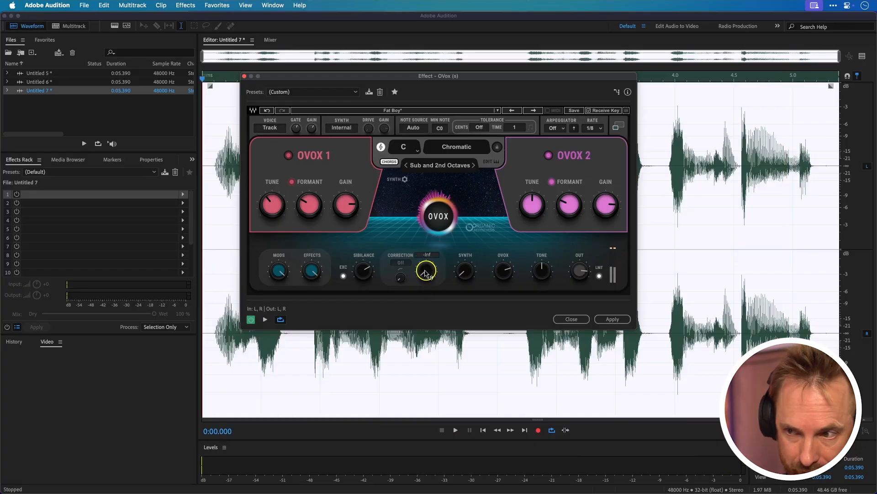
key(space)
scroll(425, 271, up, 10)
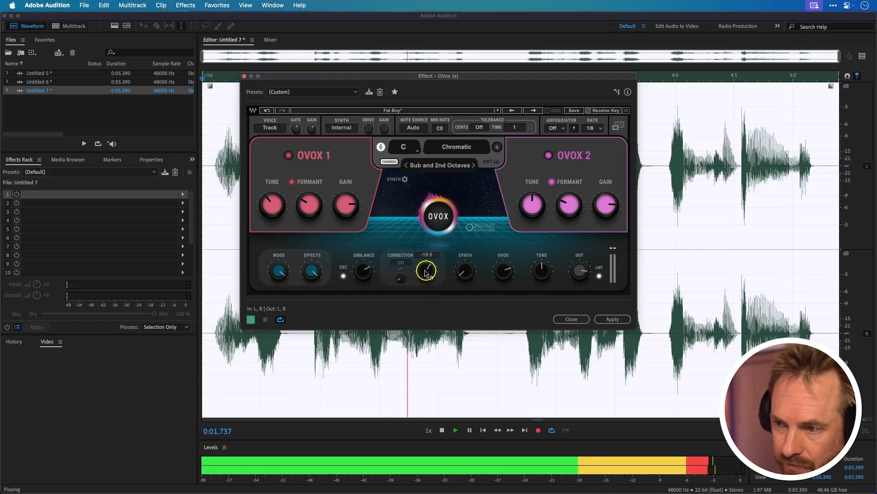
scroll(425, 273, up, 8)
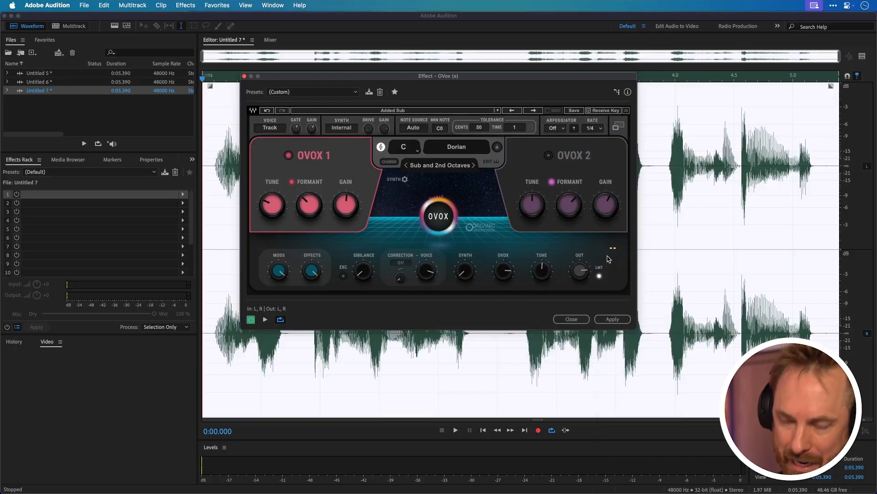
- Audition OVox's Added Sub preset on the mixed Untitled 7 voice
key(space)
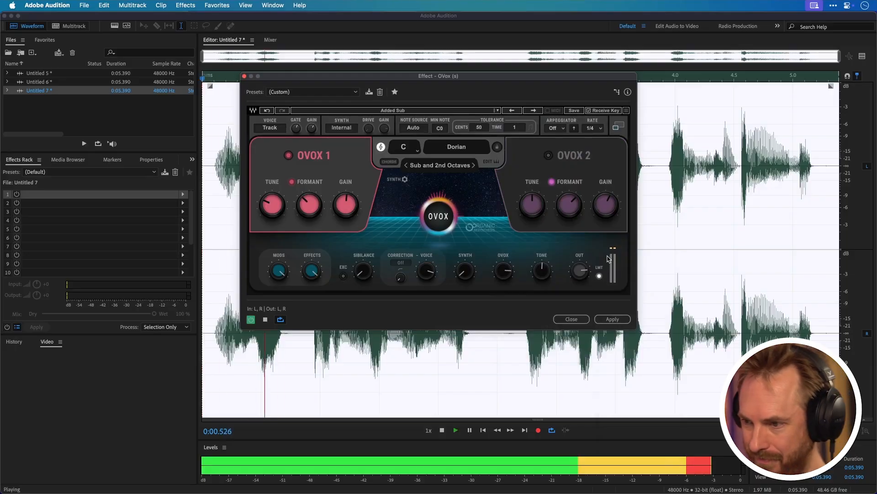